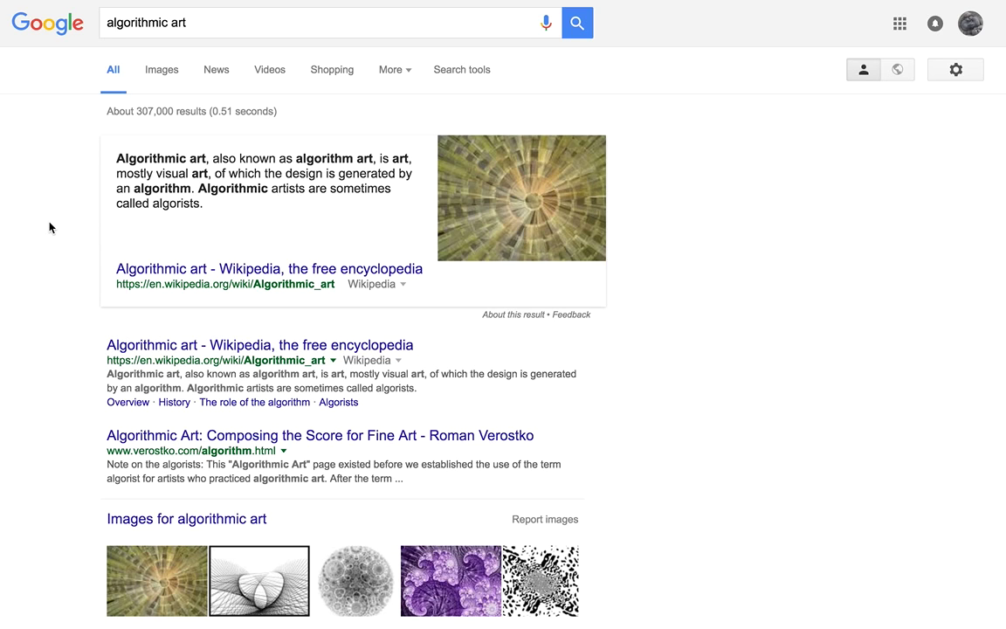
Show the Images results for 'algorithmic art', scrolling down through them and back to the top.
{"action": "left_click", "coordinate": [162, 71]}
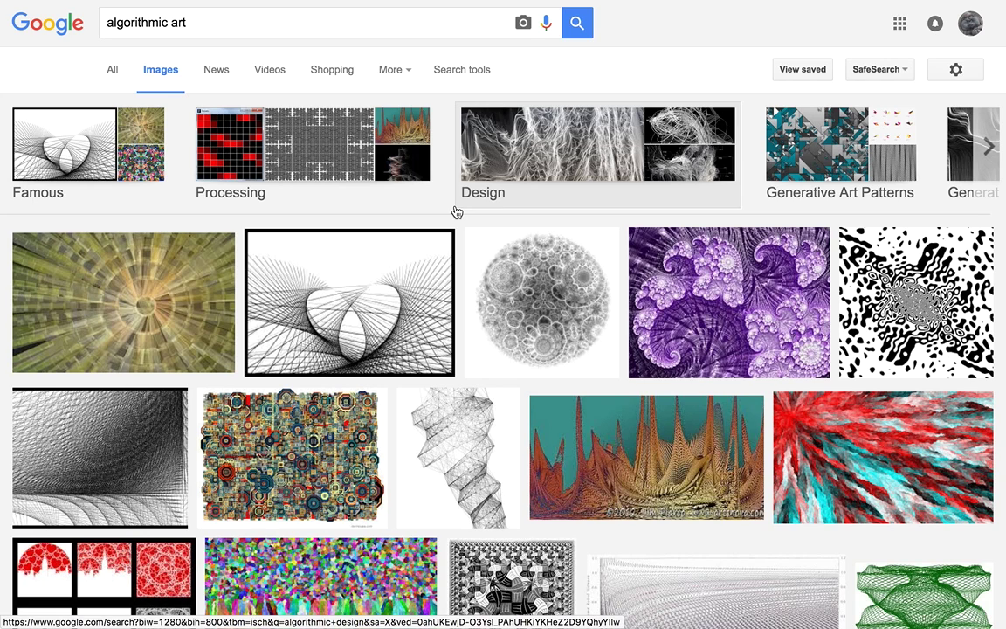
{"action": "scroll", "coordinate": [455, 211], "scroll_direction": "down", "scroll_amount": 3}
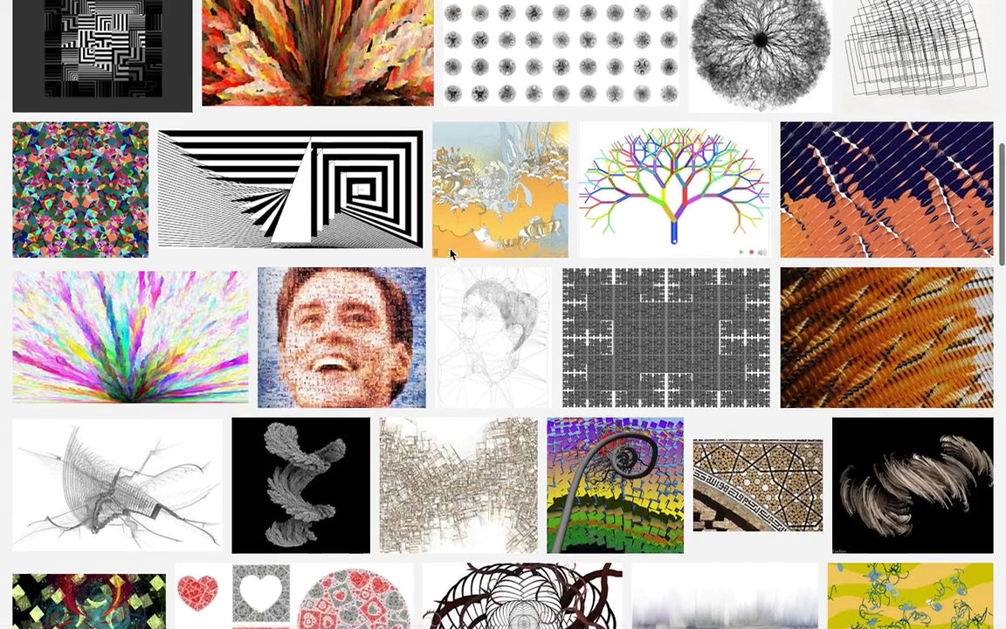
{"action": "scroll", "coordinate": [450, 254], "scroll_direction": "up", "scroll_amount": 15}
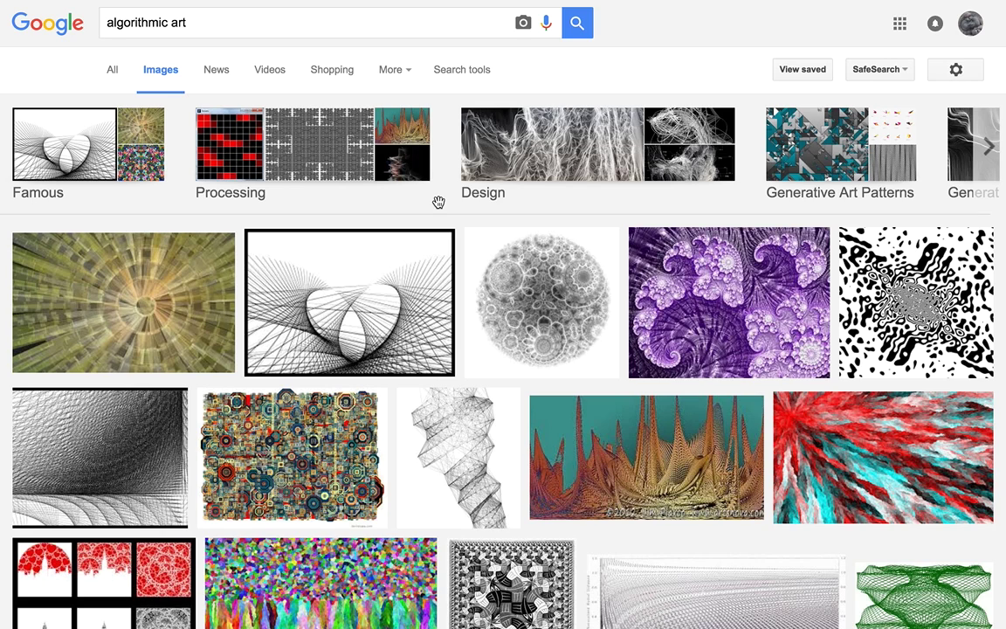
Bring Ableton Live forward and show track 1's Mk4 Simple Piano device with the Electric folder collapsed.
{"action": "key", "text": "super+Tab"}
{"action": "key", "text": "super+Tab"}
{"action": "key", "text": "super+Tab"}
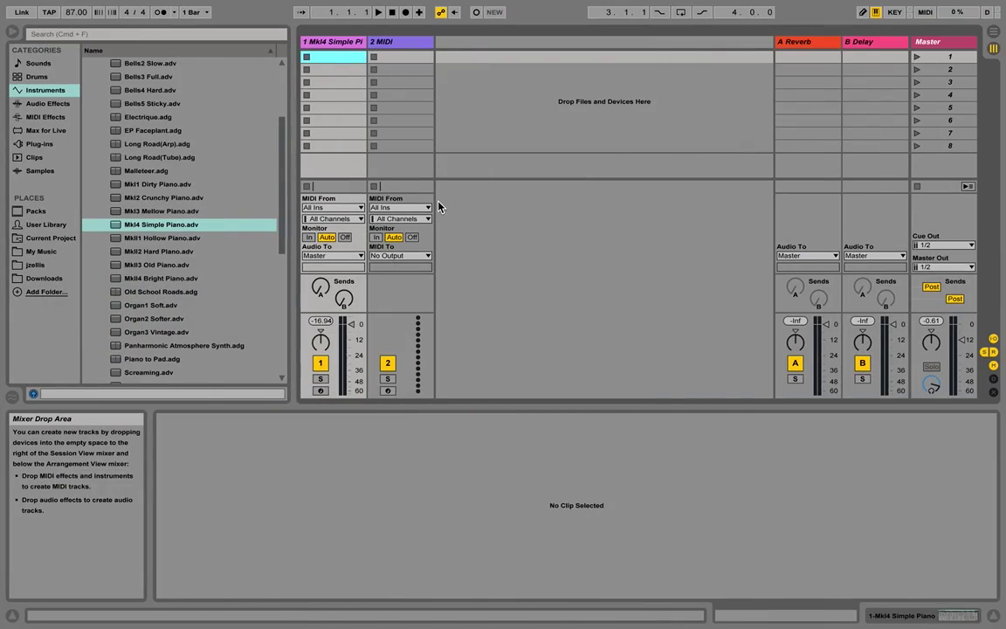
{"action": "double_click", "coordinate": [348, 45]}
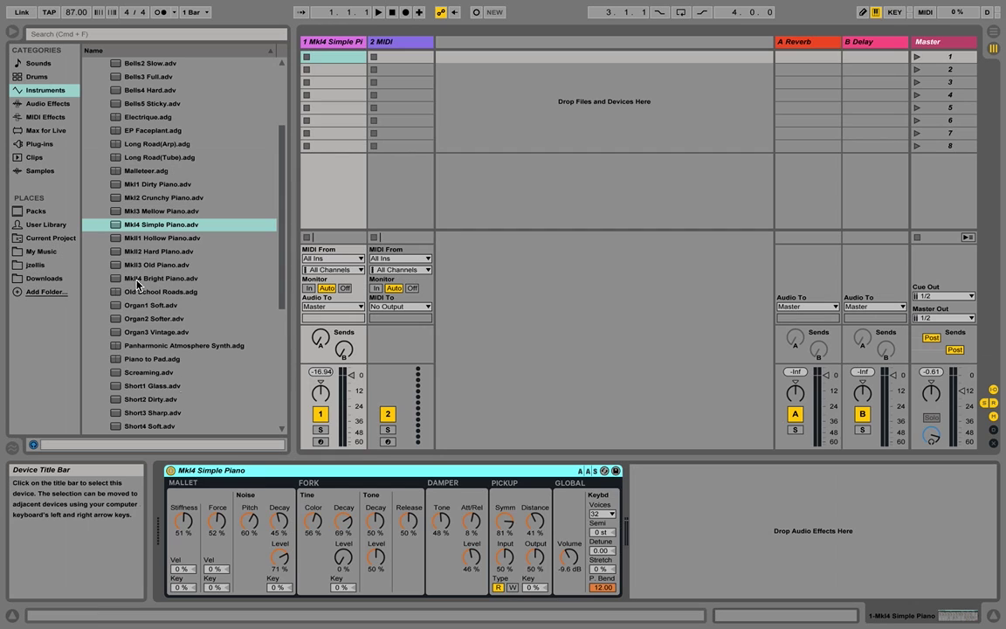
{"action": "scroll", "coordinate": [117, 185], "scroll_direction": "up", "scroll_amount": 3}
{"action": "left_click", "coordinate": [89, 105]}
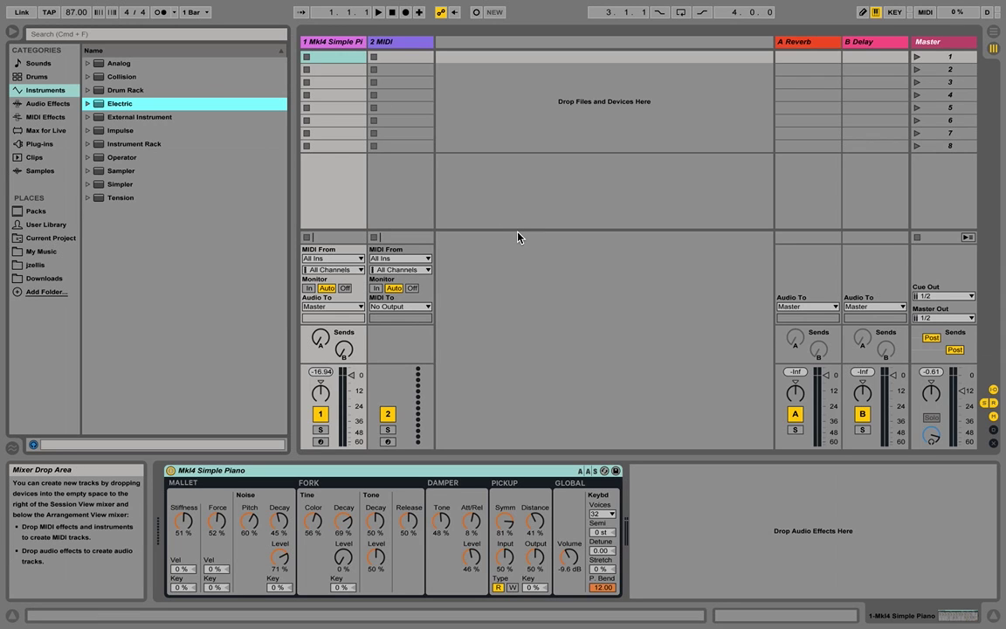
Create an empty MIDI clip on the piano track and fill the bar with eighth-note C3s.
{"action": "double_click", "coordinate": [333, 58]}
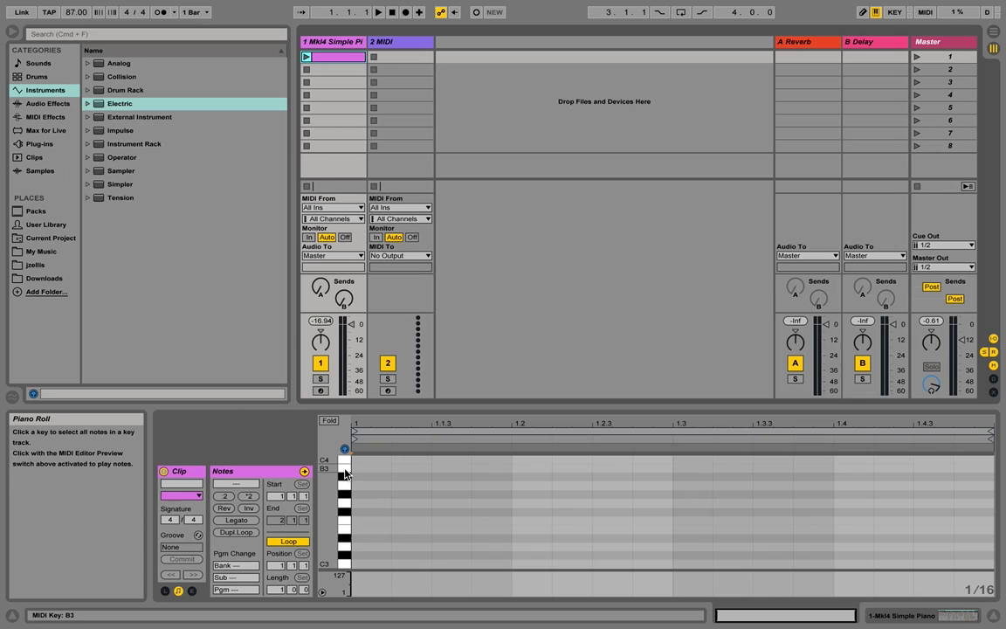
{"action": "left_click_drag", "start_coordinate": [345, 477], "coordinate": [344, 524]}
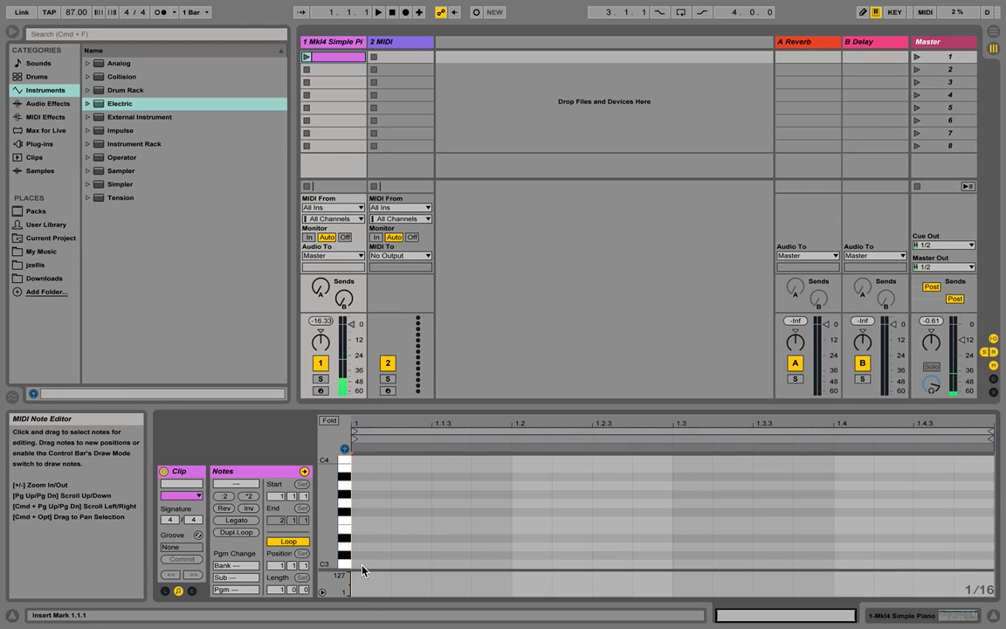
{"action": "scroll", "coordinate": [363, 559], "scroll_direction": "down", "scroll_amount": 3}
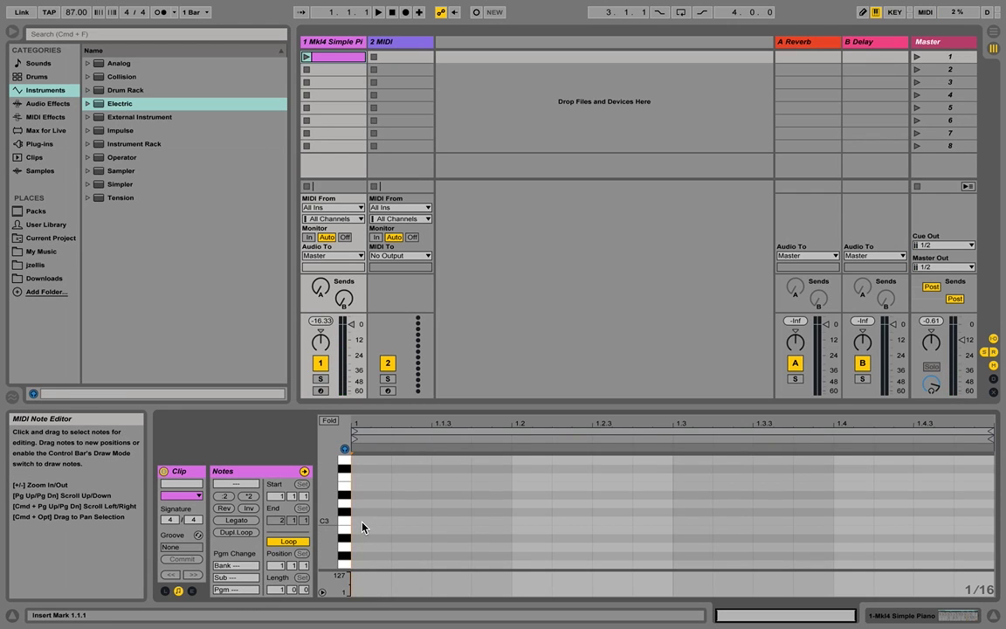
{"action": "double_click", "coordinate": [362, 521]}
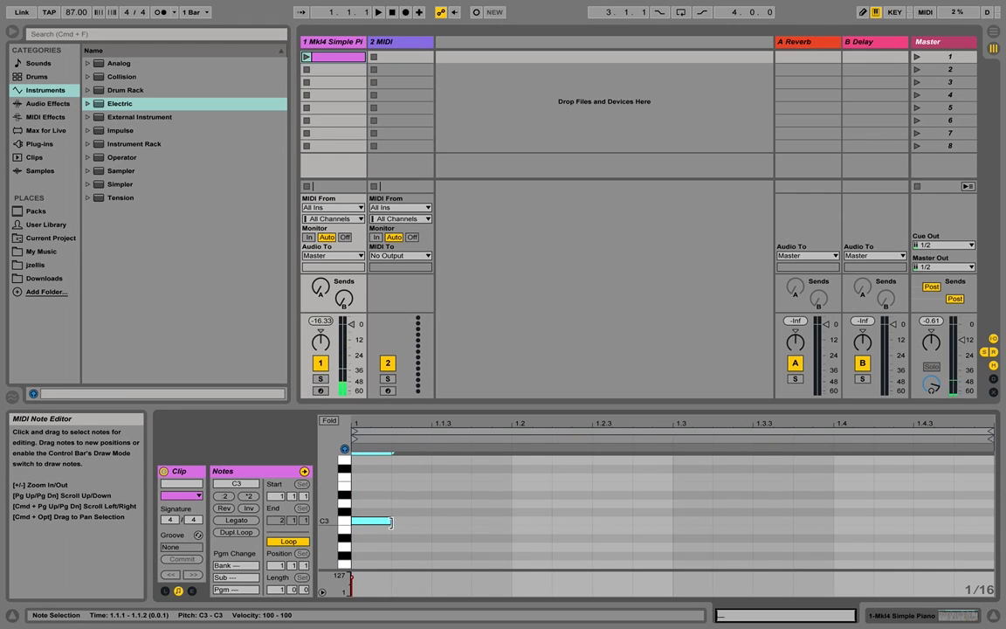
{"action": "left_click_drag", "start_coordinate": [390, 522], "coordinate": [425, 521]}
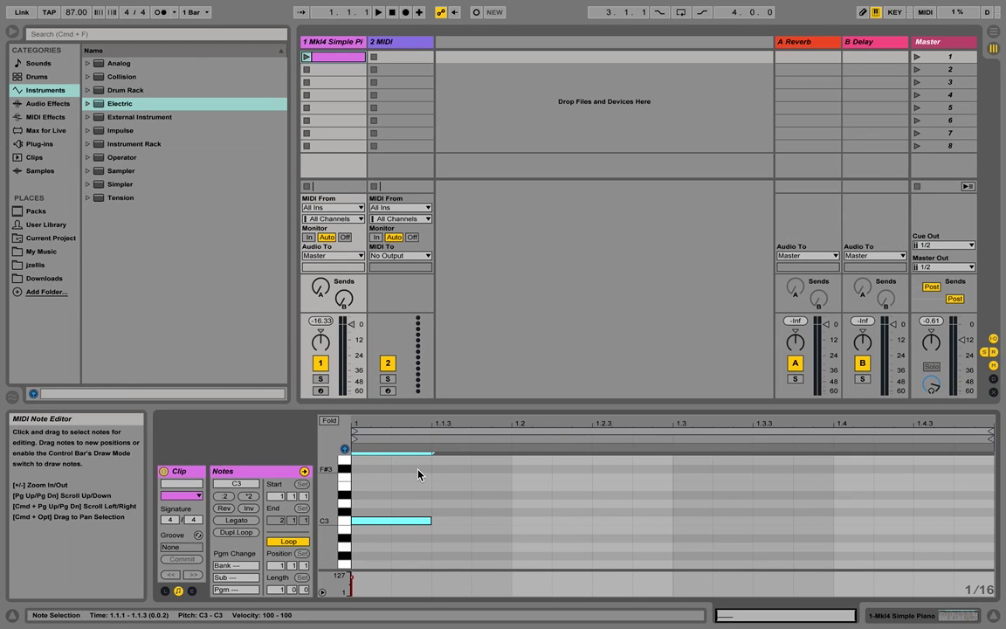
{"action": "key", "text": "super+d"}
{"action": "key", "text": "super+d"}
{"action": "key", "text": "super+d"}
{"action": "key", "text": "super+d"}
{"action": "key", "text": "super+d"}
{"action": "key", "text": "super+d"}
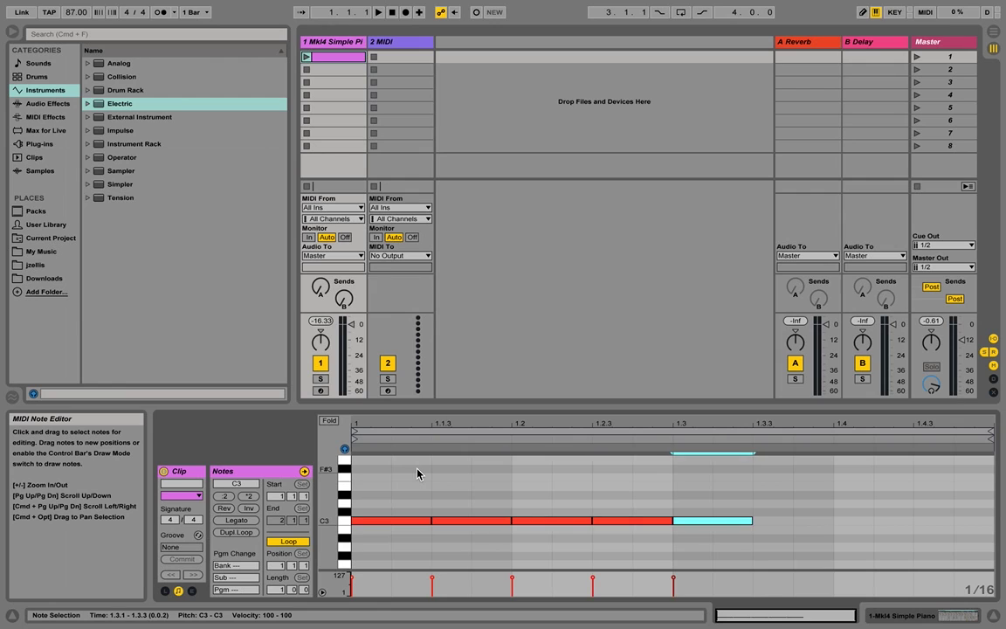
{"action": "key", "text": "super+d"}
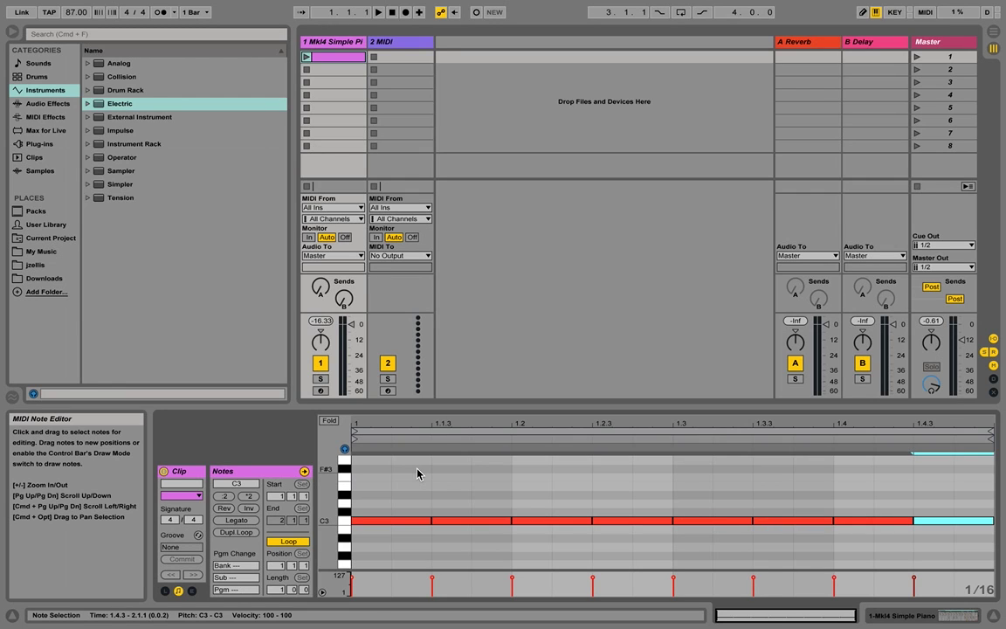
Play the new clip, then stop it and return to the song start.
{"action": "left_click", "coordinate": [307, 58]}
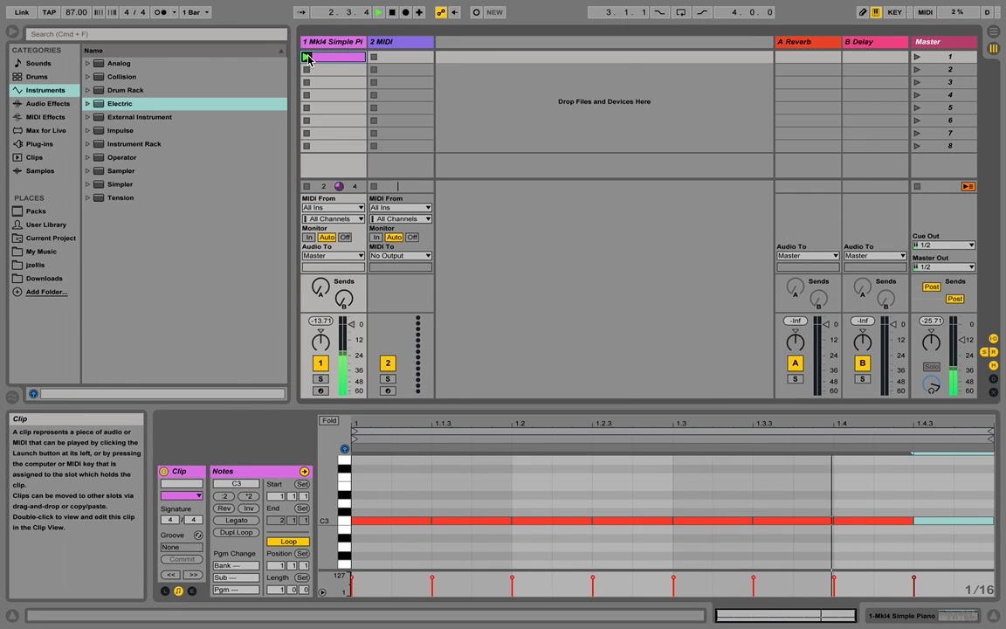
{"action": "left_click", "coordinate": [306, 186]}
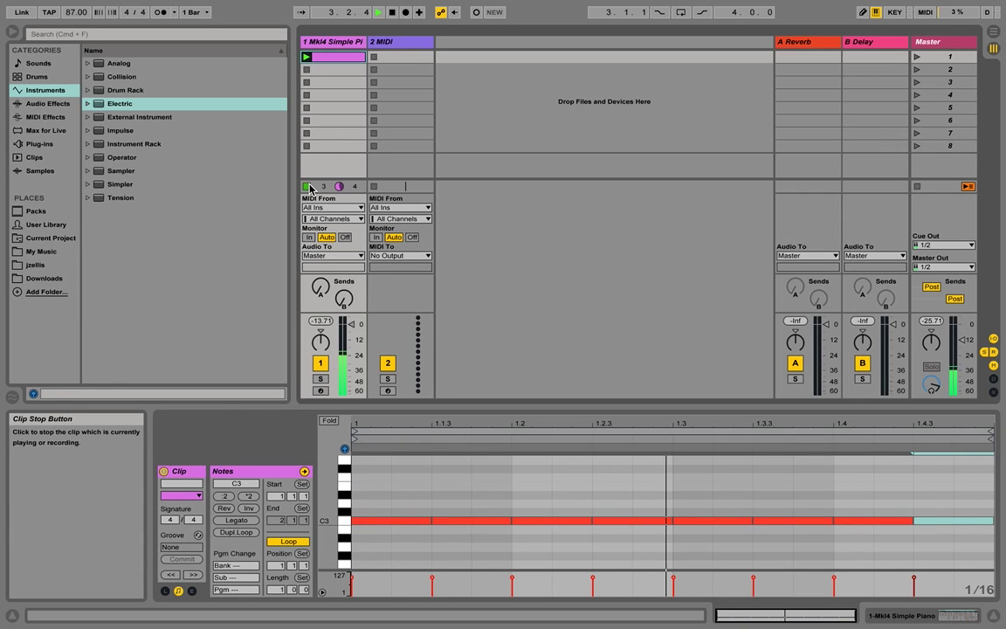
{"action": "double_click", "coordinate": [391, 12]}
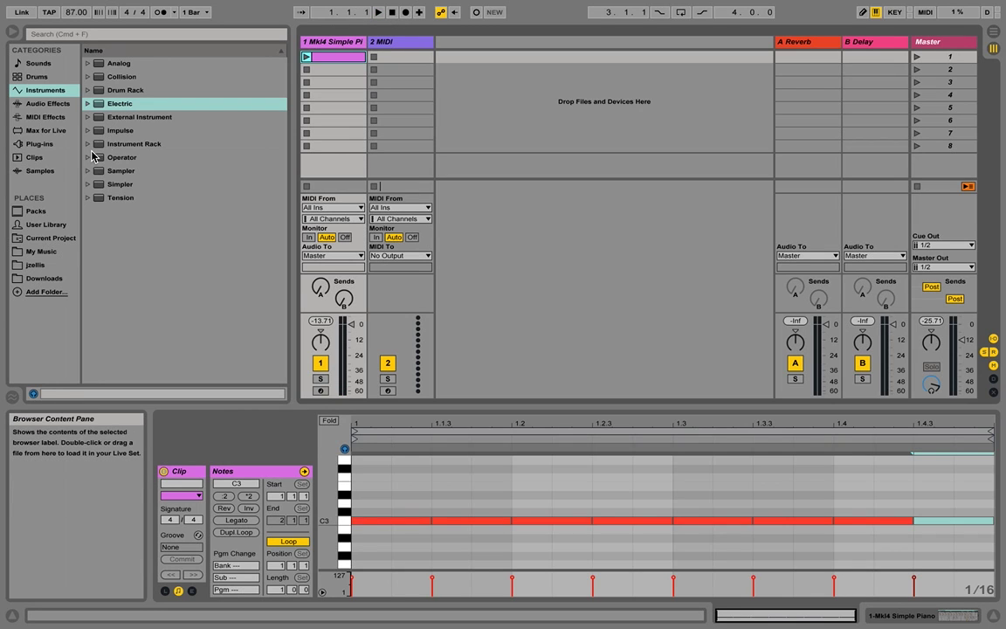
Insert the Random MIDI effect before the piano and raise its Chance to 100 %.
{"action": "left_click", "coordinate": [49, 117]}
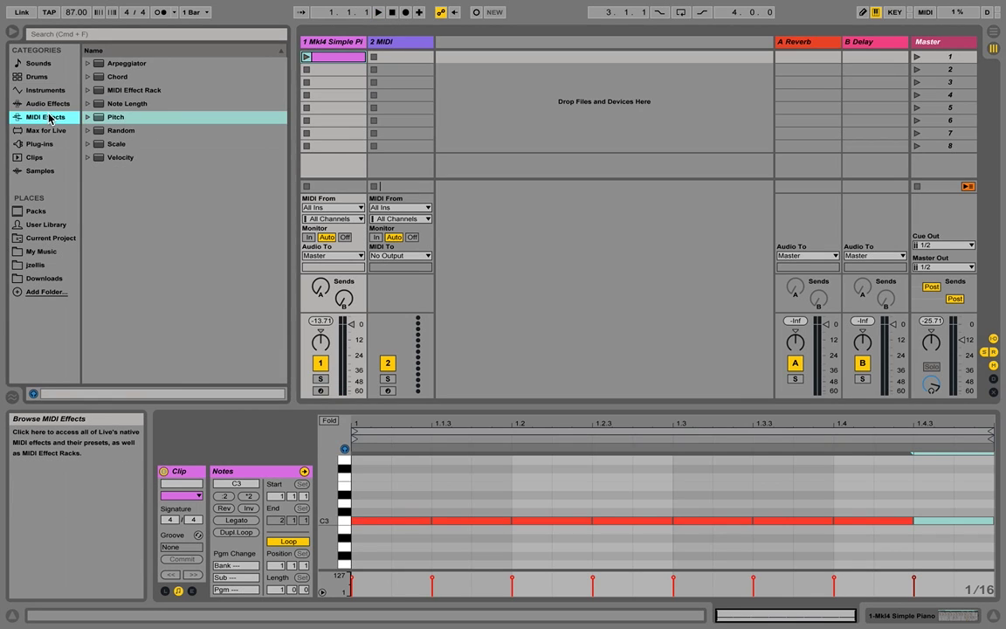
{"action": "left_click", "coordinate": [120, 133]}
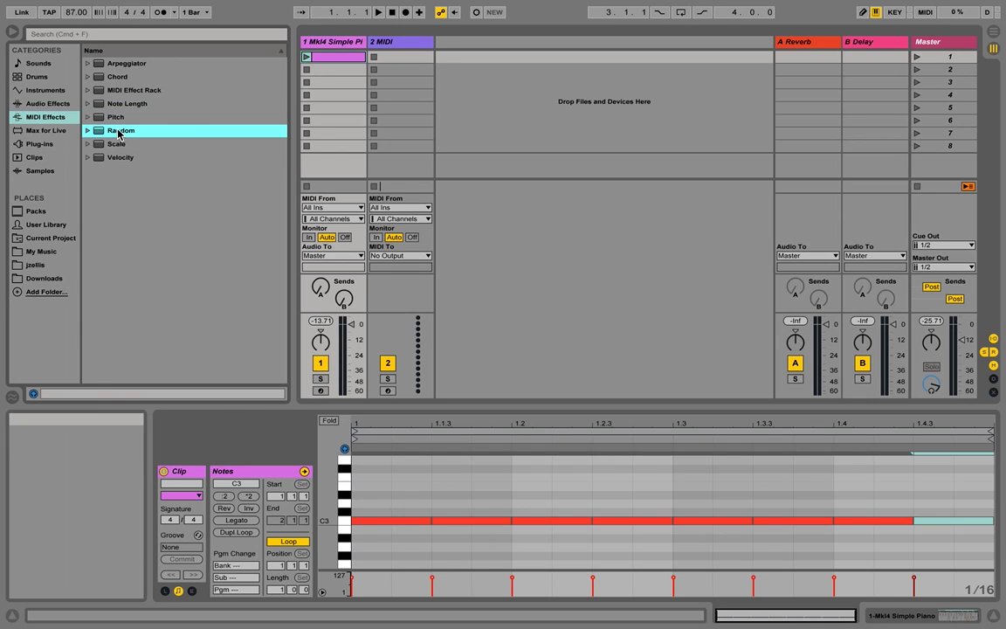
{"action": "key", "text": "shift+Tab"}
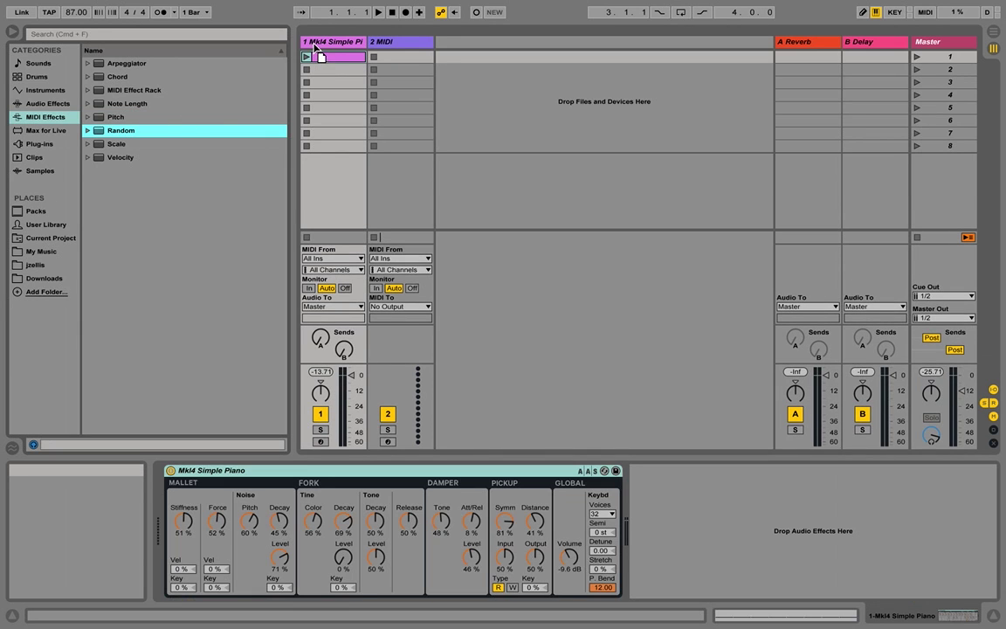
{"action": "left_click_drag", "start_coordinate": [208, 472], "coordinate": [166, 515]}
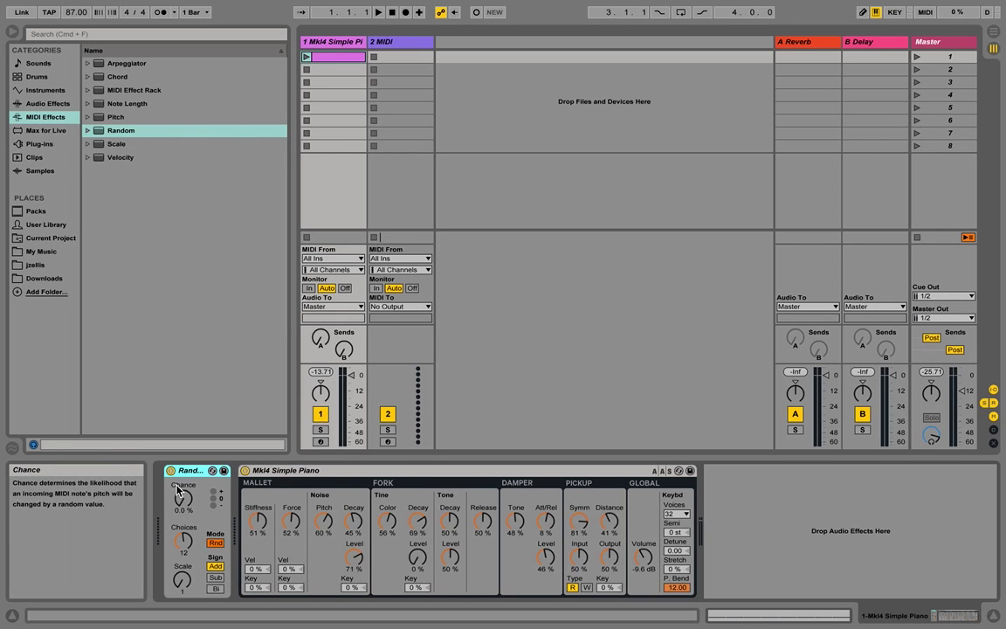
{"action": "left_click_drag", "start_coordinate": [179, 500], "coordinate": [179, 407]}
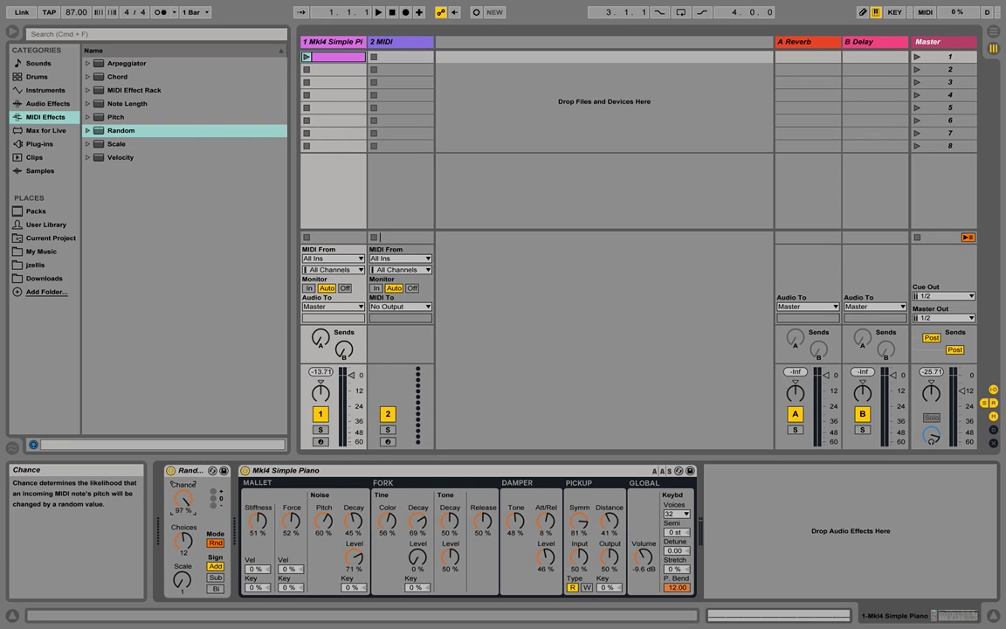
{"action": "left_click_drag", "start_coordinate": [179, 407], "coordinate": [179, 402]}
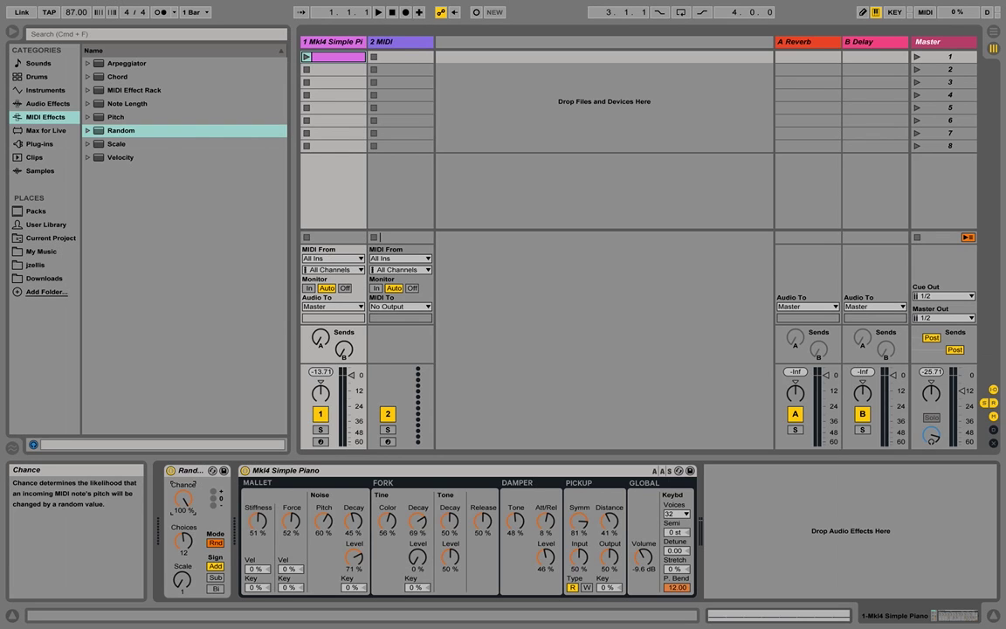
{"action": "left_click", "coordinate": [210, 590]}
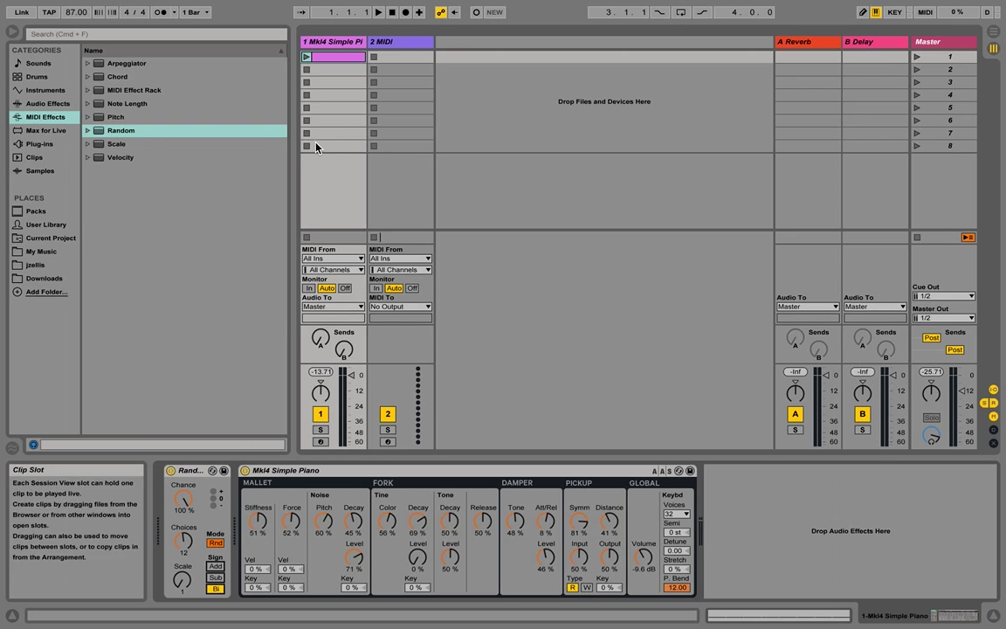
{"action": "left_click", "coordinate": [305, 57]}
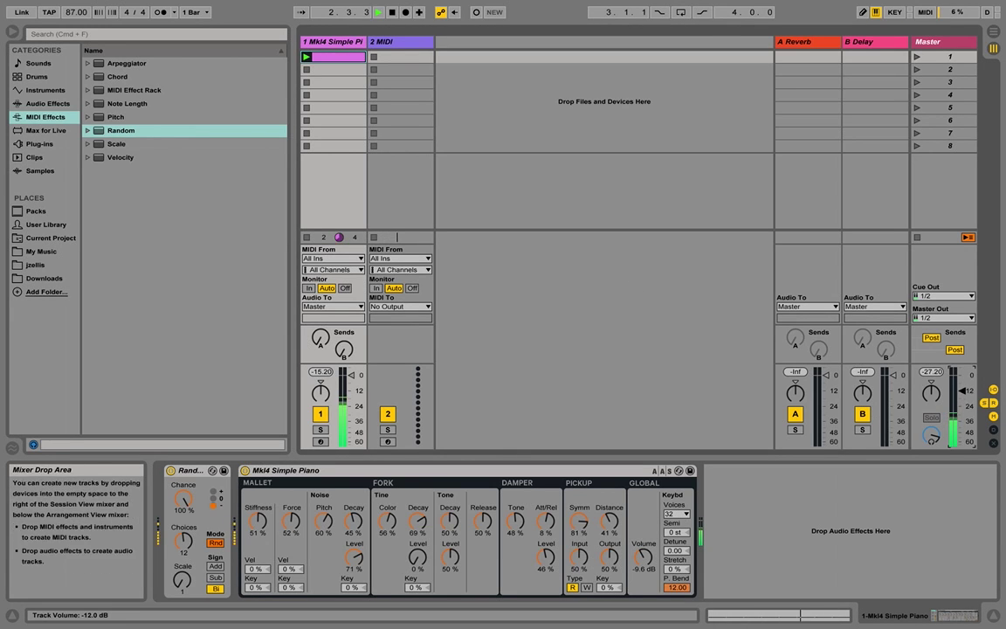
{"action": "left_click", "coordinate": [306, 238]}
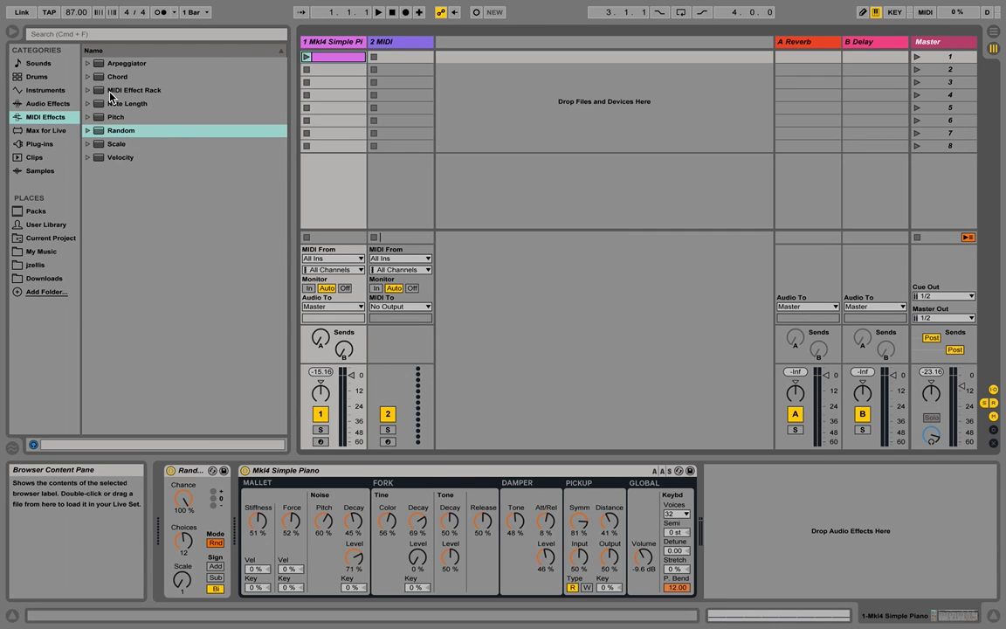
Add a Scale effect to the piano chain and load its Minor Pentatonic Scale preset.
{"action": "mouse_move", "coordinate": [95, 146]}
{"action": "left_mouse_down"}
{"action": "mouse_move", "coordinate": [146, 219]}
{"action": "mouse_move", "coordinate": [240, 524]}
{"action": "mouse_move", "coordinate": [243, 489]}
{"action": "left_mouse_up"}
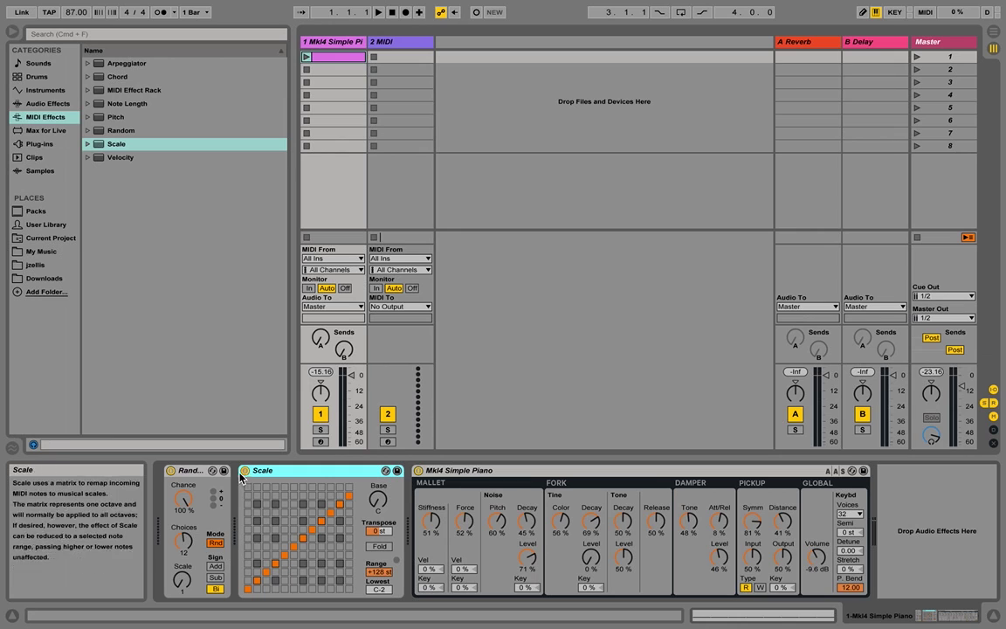
{"action": "left_click", "coordinate": [386, 472]}
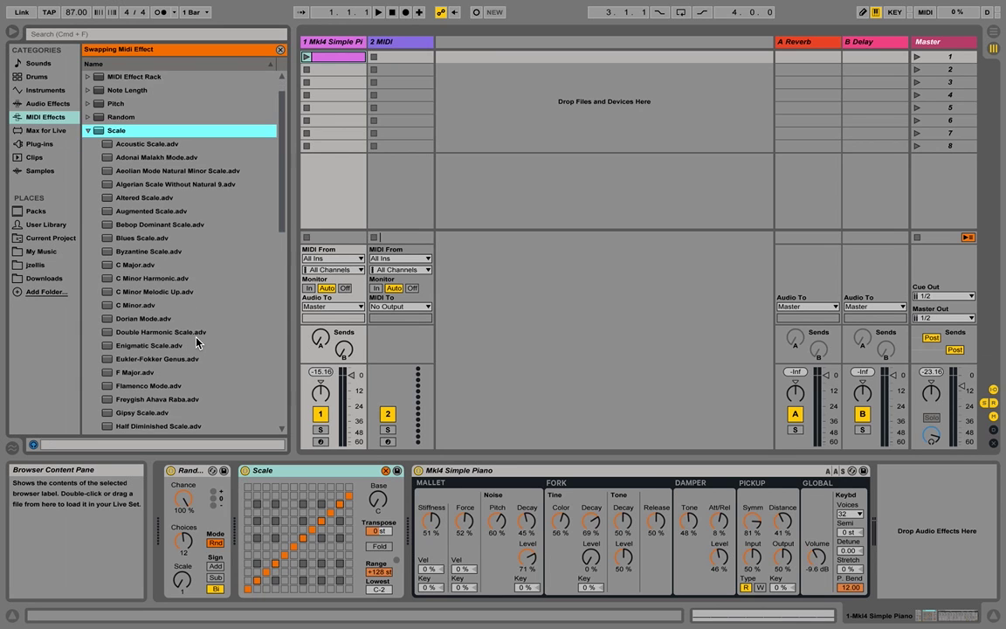
{"action": "scroll", "coordinate": [197, 343], "scroll_direction": "down", "scroll_amount": 5}
{"action": "scroll", "coordinate": [197, 342], "scroll_direction": "down", "scroll_amount": 7}
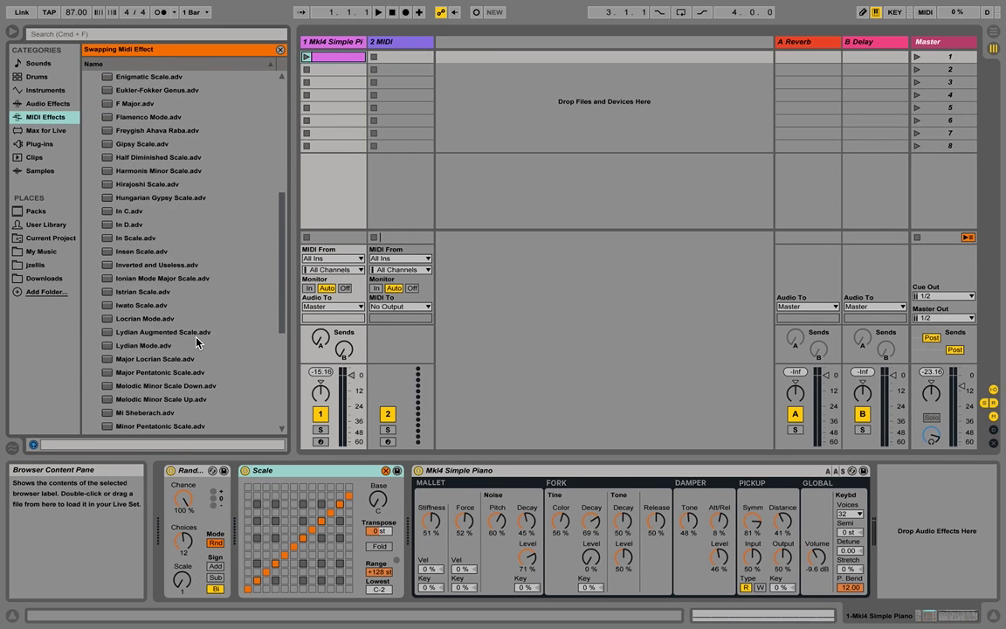
{"action": "scroll", "coordinate": [197, 343], "scroll_direction": "down", "scroll_amount": 1}
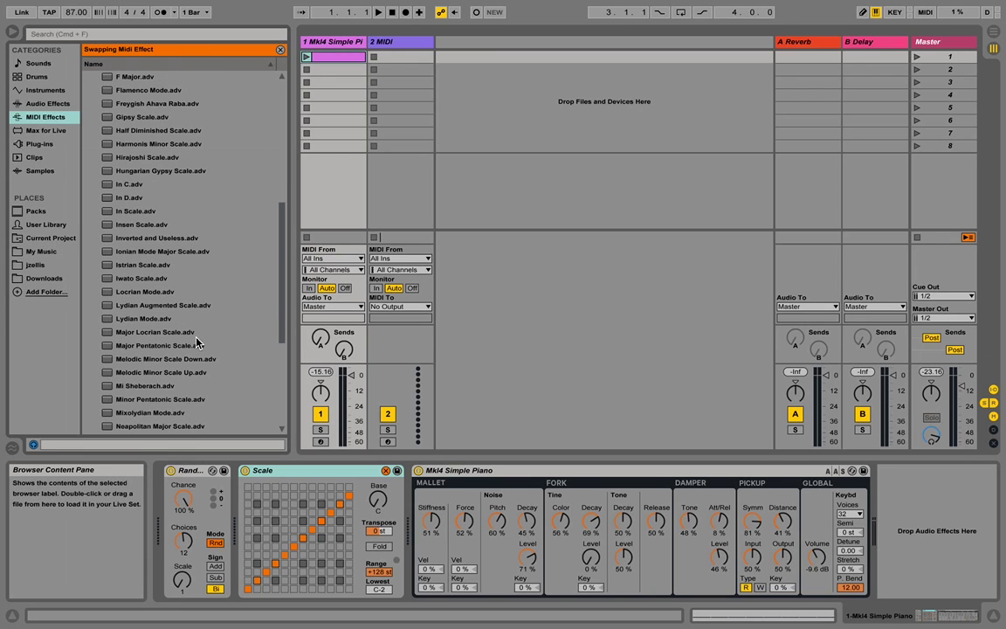
{"action": "double_click", "coordinate": [172, 407]}
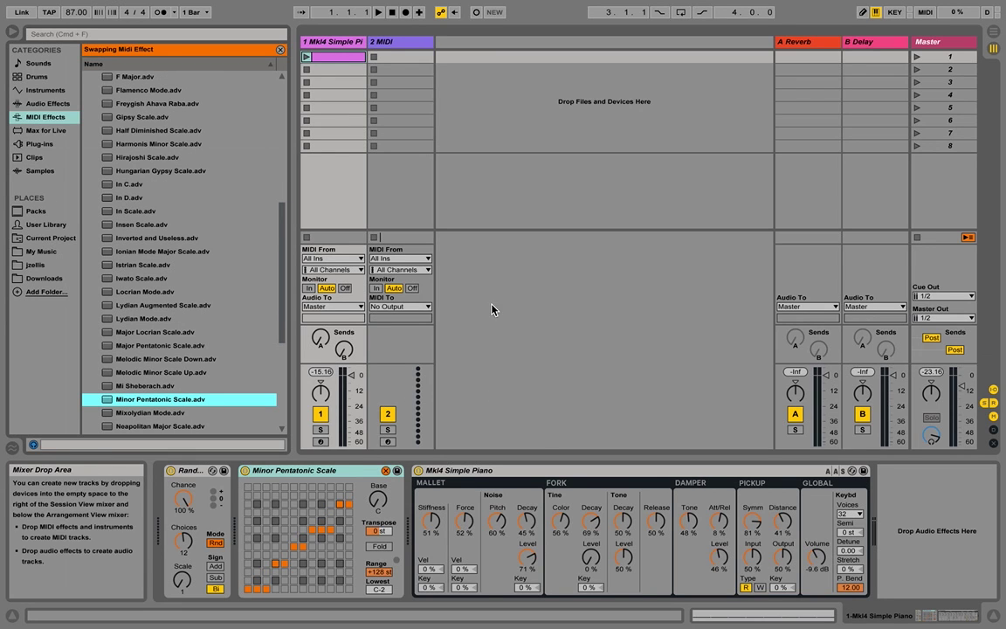
Play the first piano clip through the Minor Pentatonic Scale, then stop it.
{"action": "left_click", "coordinate": [306, 57]}
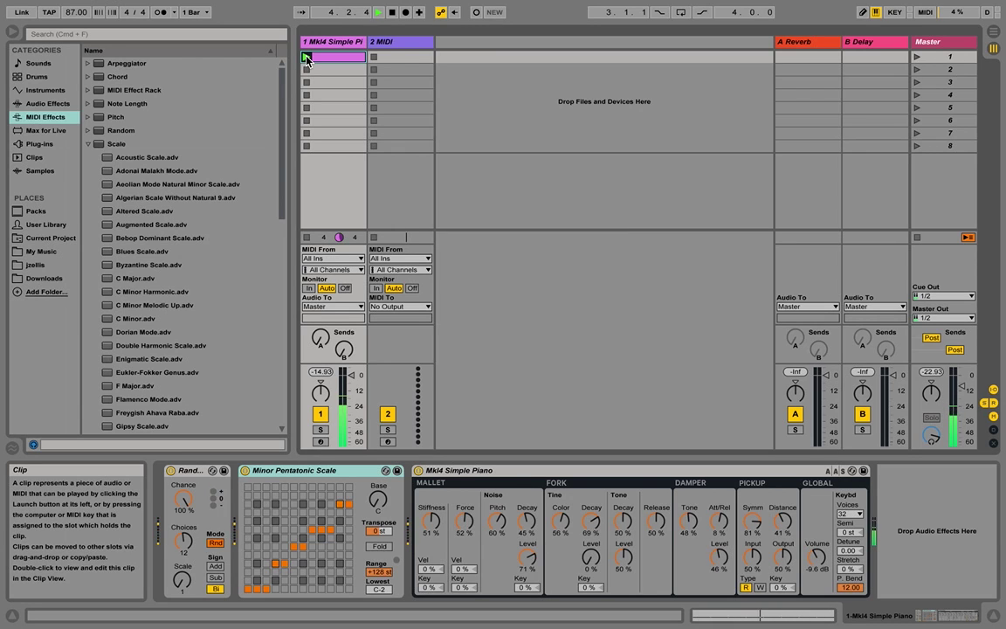
{"action": "left_click", "coordinate": [306, 238]}
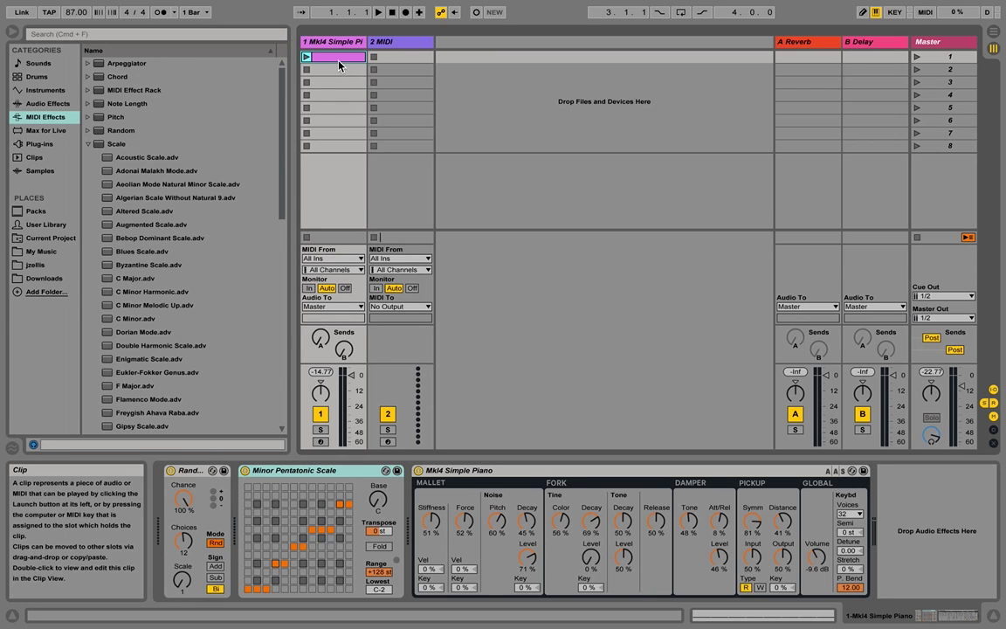
Rewrite clip 1 with a beat-long C3, new C3s at 1.2 and 1.4, and duplicates.
{"action": "double_click", "coordinate": [340, 61]}
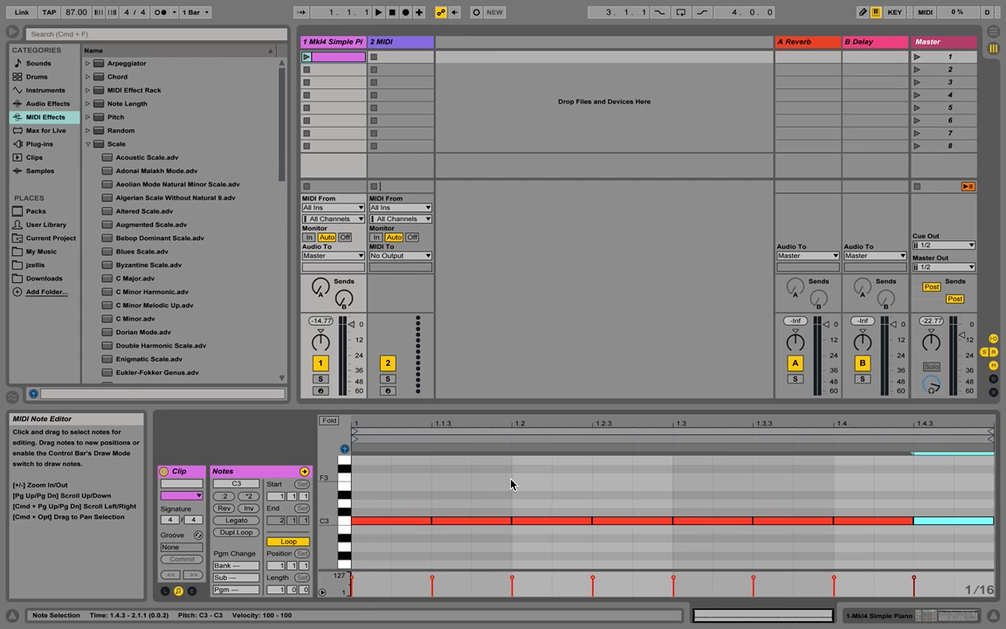
{"action": "left_click_drag", "start_coordinate": [489, 480], "coordinate": [921, 546]}
{"action": "key", "text": "Delete"}
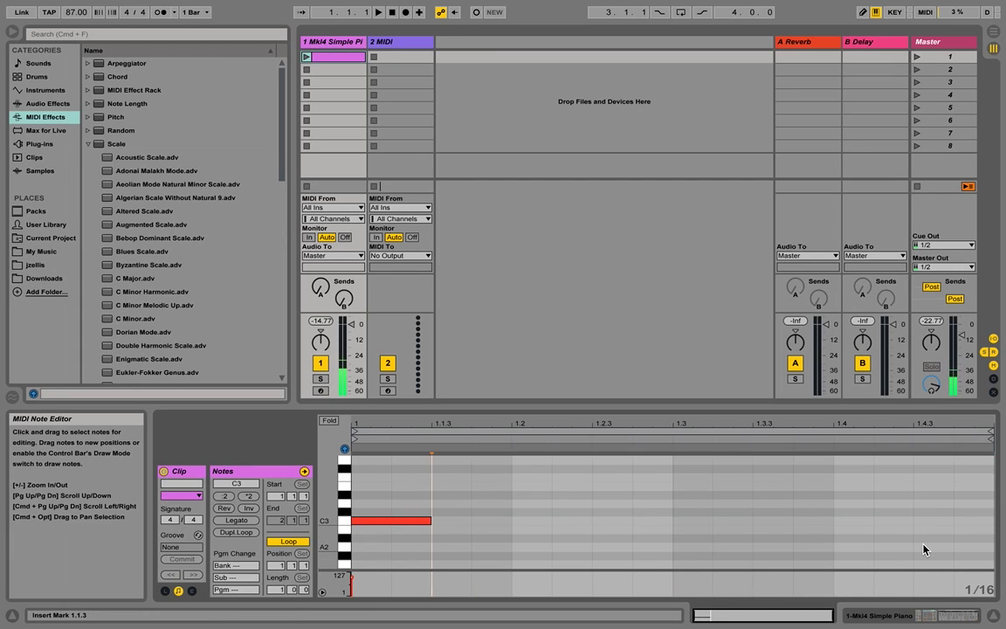
{"action": "left_click", "coordinate": [434, 515]}
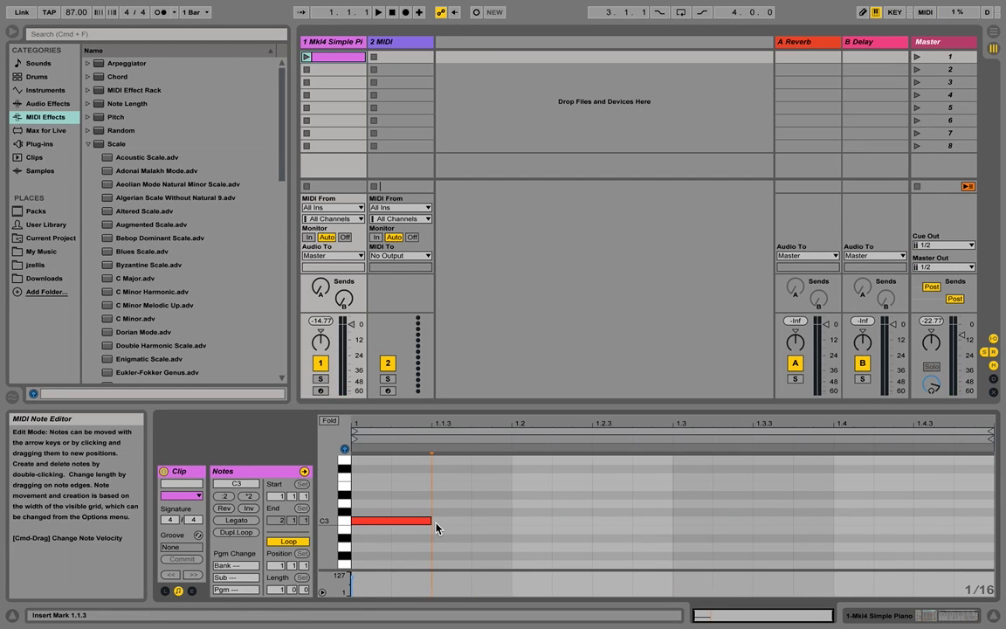
{"action": "left_click_drag", "start_coordinate": [432, 521], "coordinate": [593, 522]}
{"action": "double_click", "coordinate": [522, 521]}
{"action": "key", "text": "super+d"}
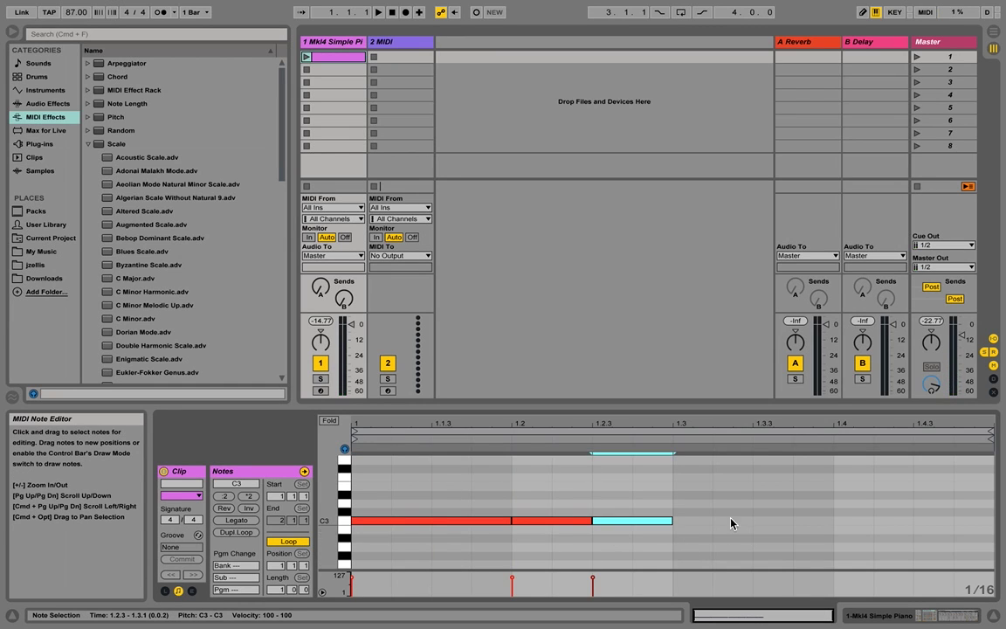
{"action": "double_click", "coordinate": [852, 522]}
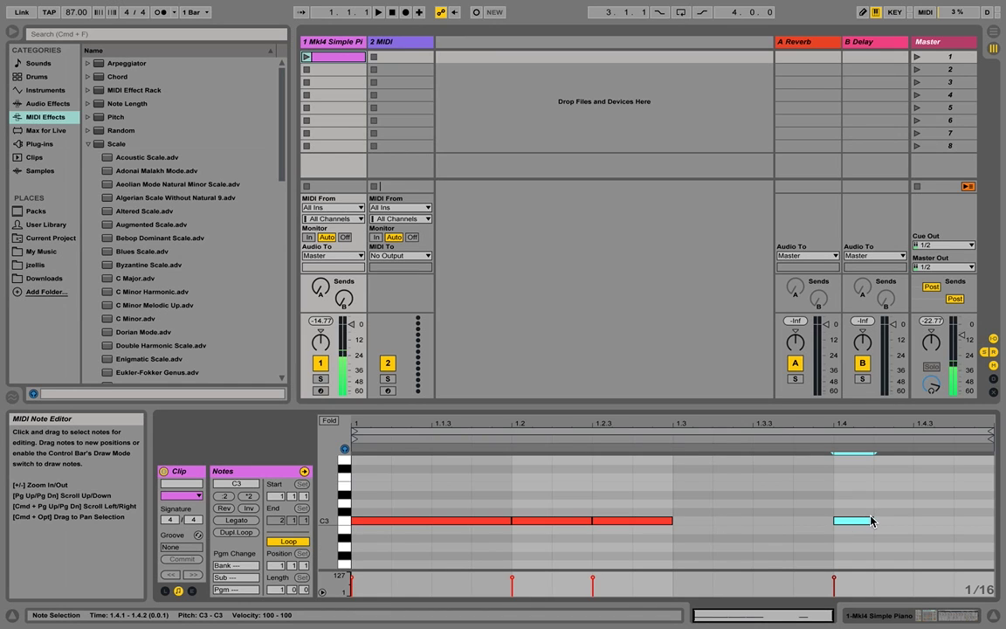
{"action": "left_click_drag", "start_coordinate": [871, 522], "coordinate": [914, 522]}
{"action": "key", "text": "super+d"}
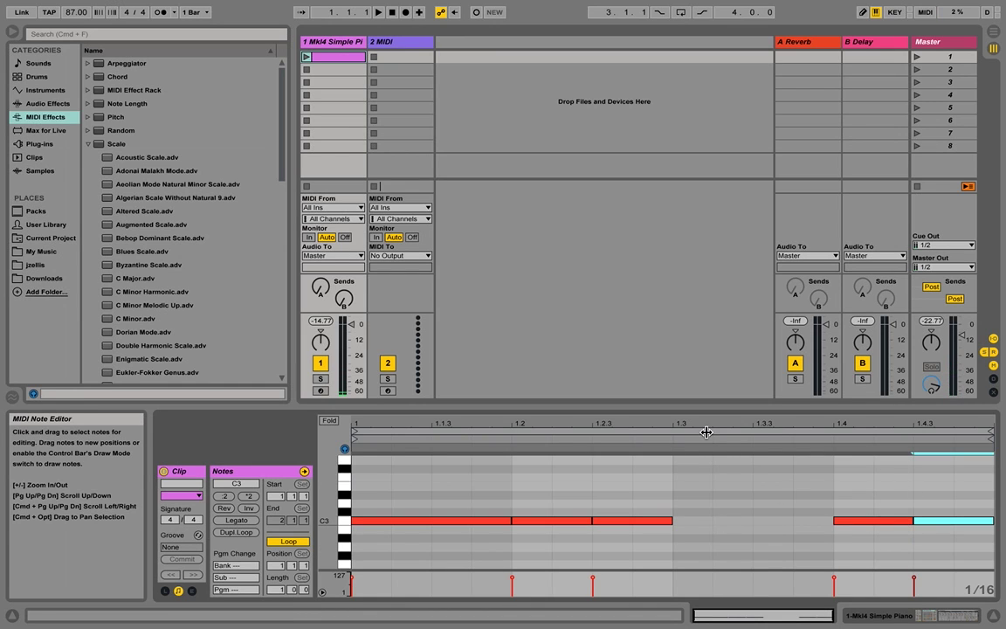
Play the edited first clip, then stop it and stop playback.
{"action": "left_click", "coordinate": [306, 58]}
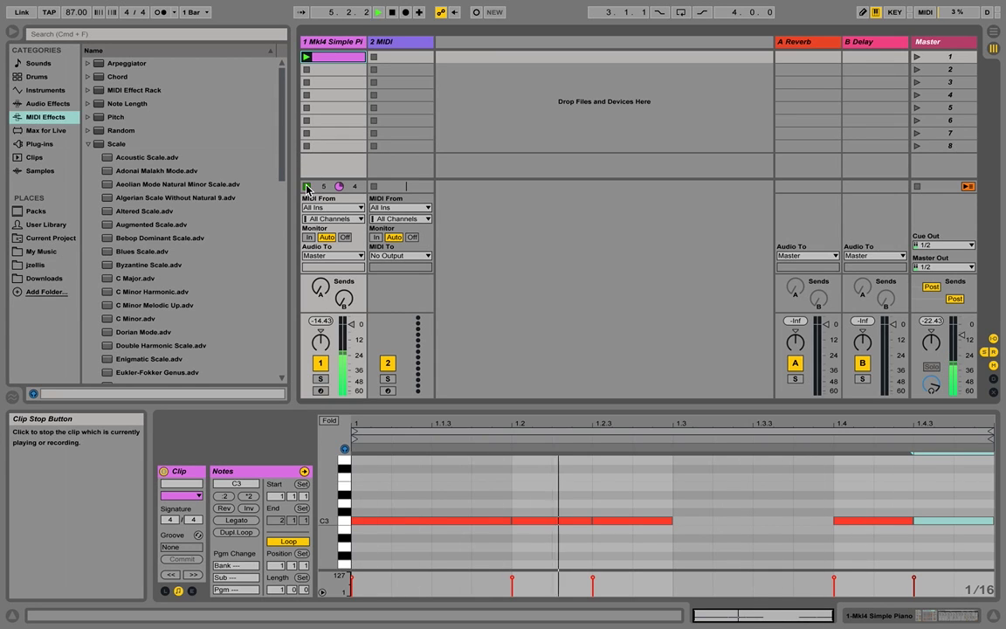
{"action": "left_click", "coordinate": [306, 186]}
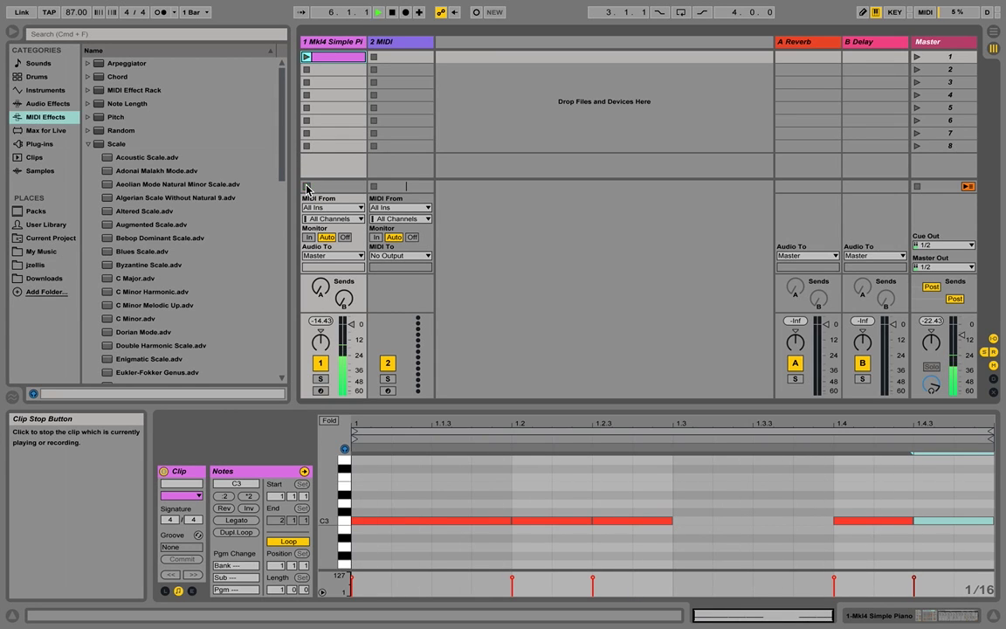
{"action": "left_click", "coordinate": [392, 15]}
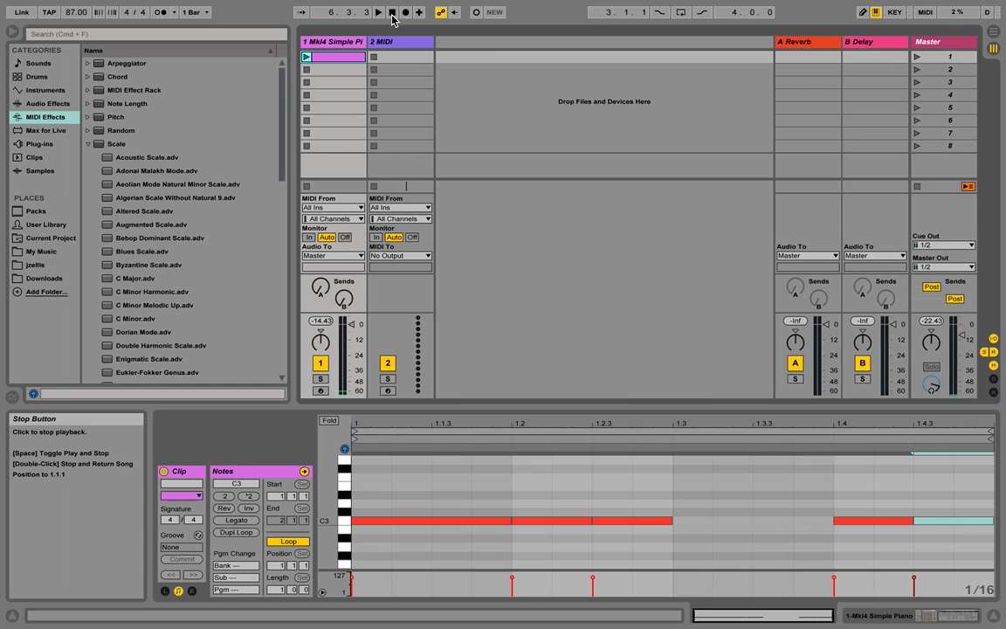
Create a clip in slot 2 filled with eighth-note C3s across the bar.
{"action": "double_click", "coordinate": [318, 71]}
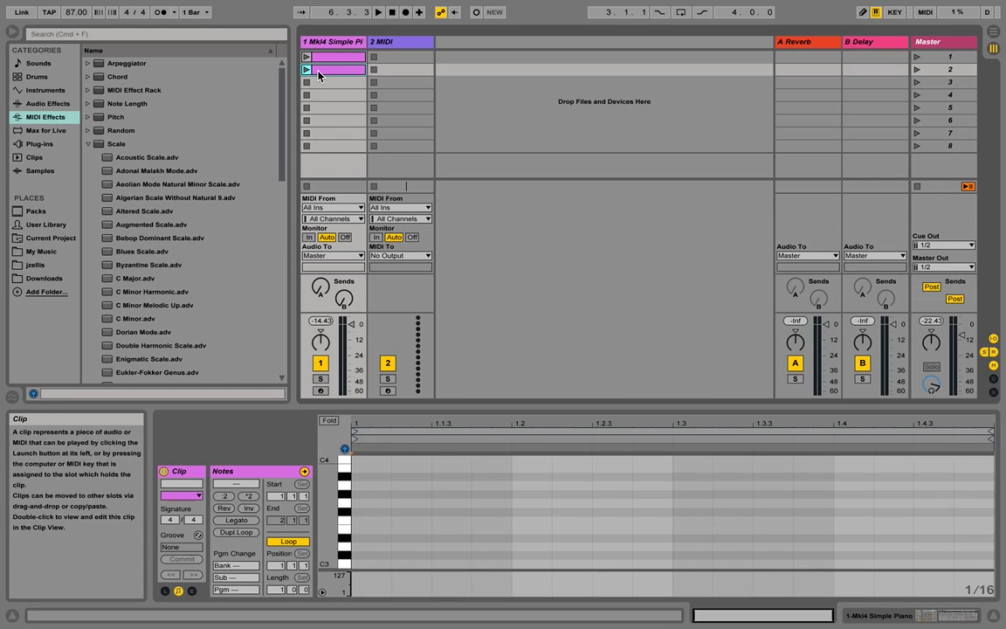
{"action": "double_click", "coordinate": [362, 565]}
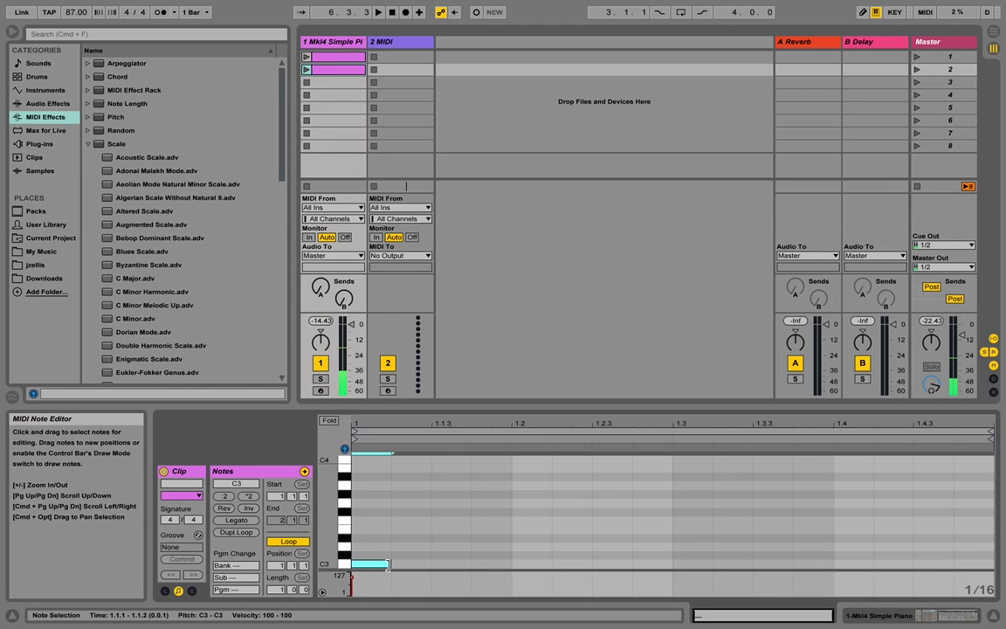
{"action": "left_click_drag", "start_coordinate": [388, 565], "coordinate": [428, 560]}
{"action": "key", "text": "super+d"}
{"action": "key", "text": "super+d"}
{"action": "key", "text": "super+d"}
{"action": "key", "text": "super+d"}
{"action": "key", "text": "super+d"}
{"action": "key", "text": "super+d"}
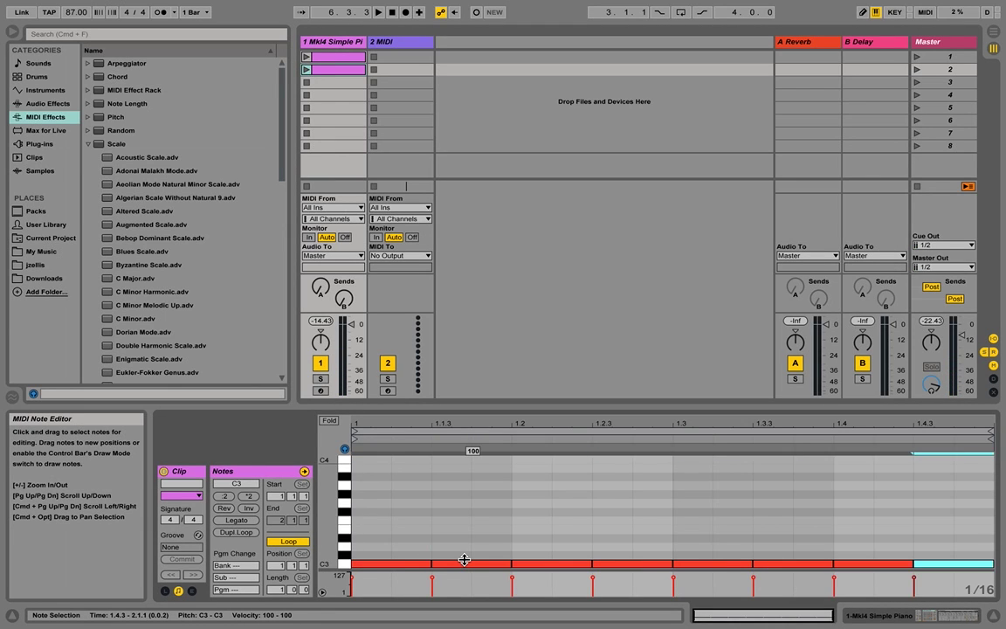
Create a clip in slot 3 with beat-long C3s followed by shorter C3s to the bar's end.
{"action": "double_click", "coordinate": [339, 82]}
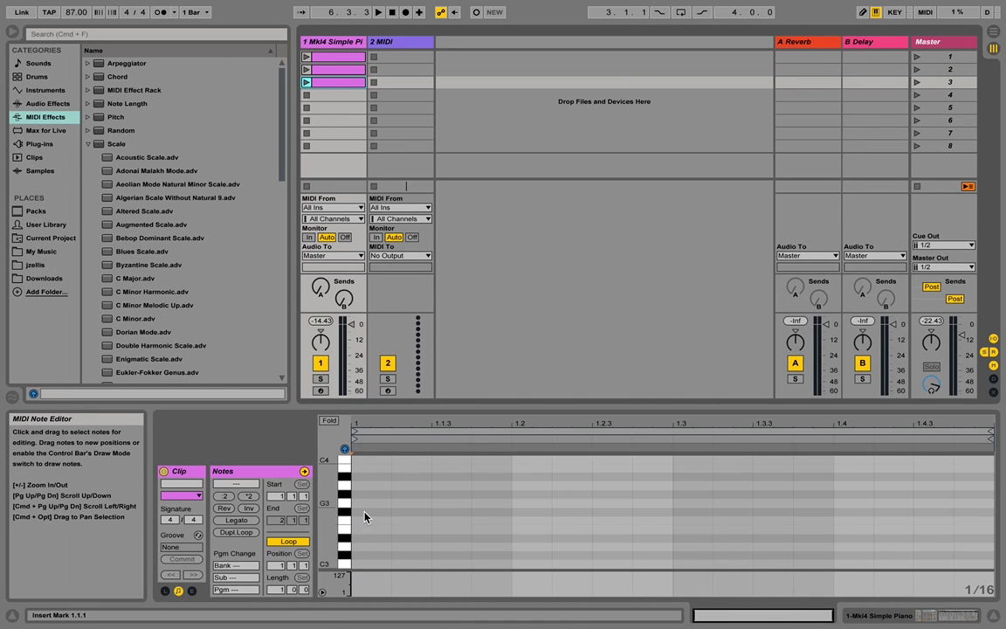
{"action": "double_click", "coordinate": [360, 568]}
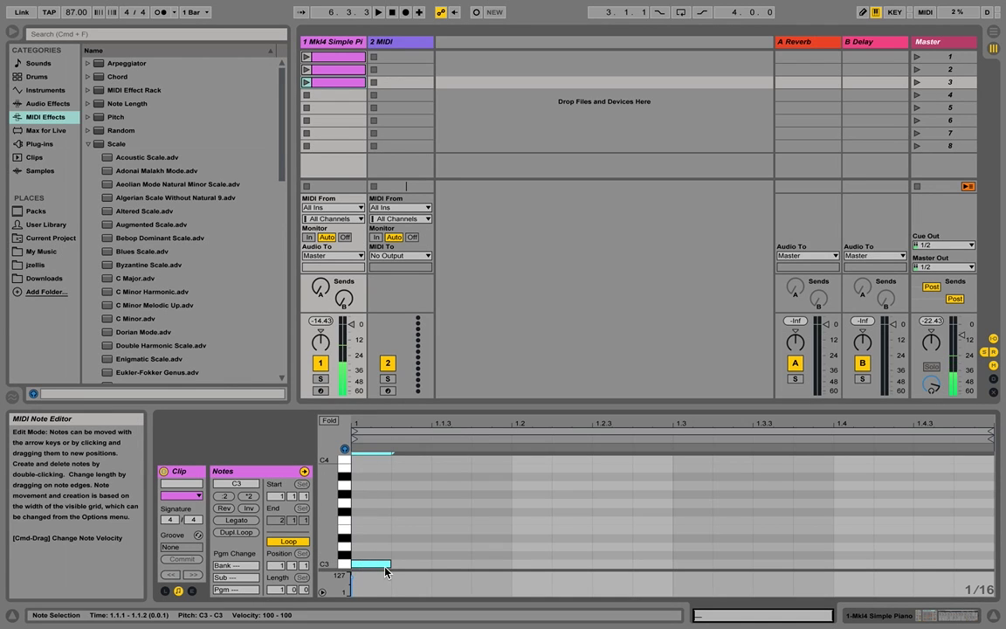
{"action": "left_click_drag", "start_coordinate": [389, 569], "coordinate": [502, 566]}
{"action": "key", "text": "super+d"}
{"action": "key", "text": "super+d"}
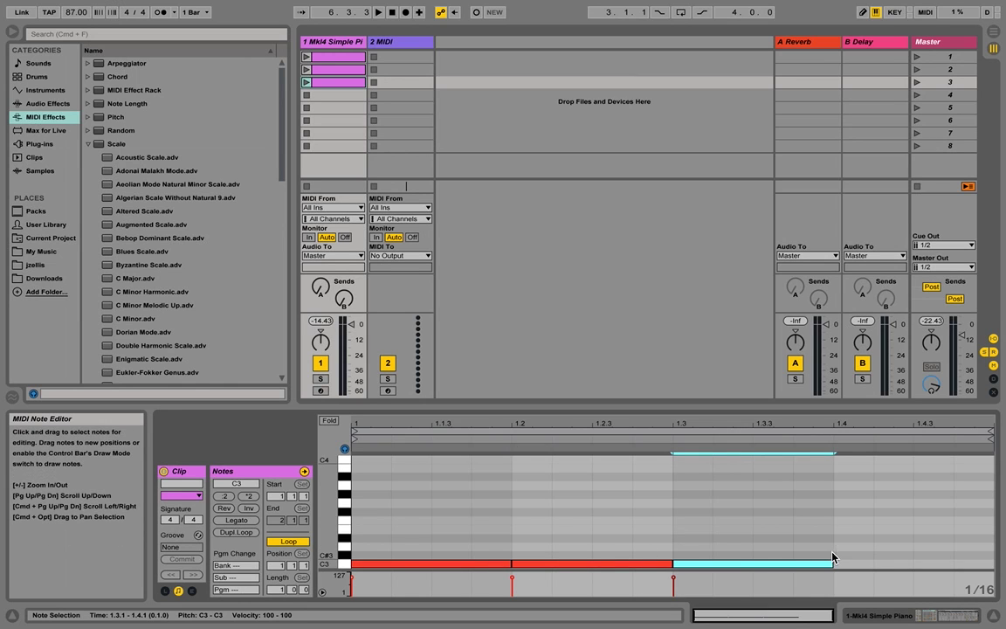
{"action": "left_click_drag", "start_coordinate": [830, 560], "coordinate": [754, 563]}
{"action": "key", "text": "super+d"}
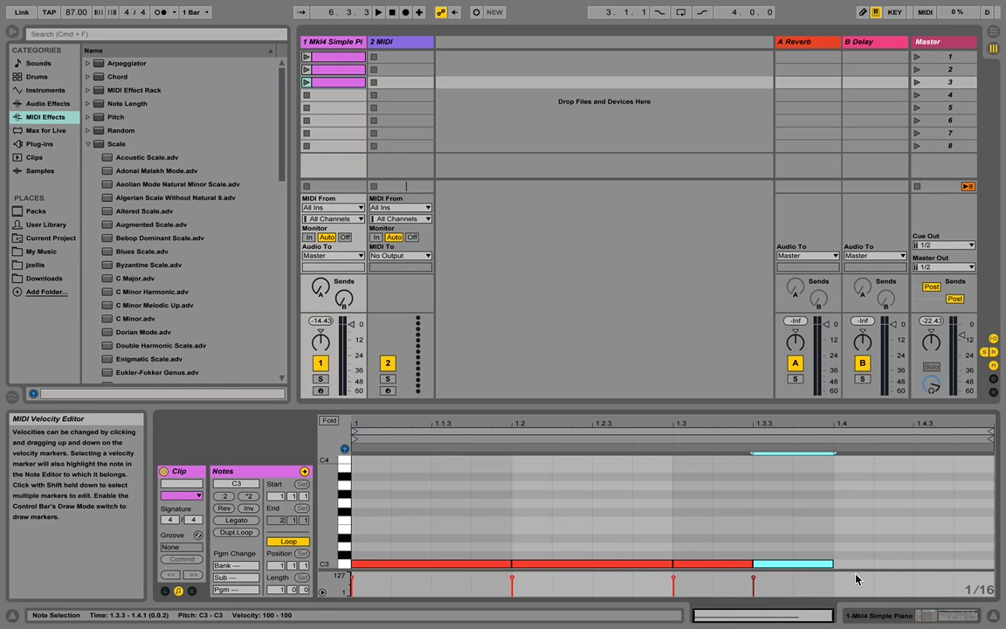
{"action": "key", "text": "super+d"}
{"action": "key", "text": "super+d"}
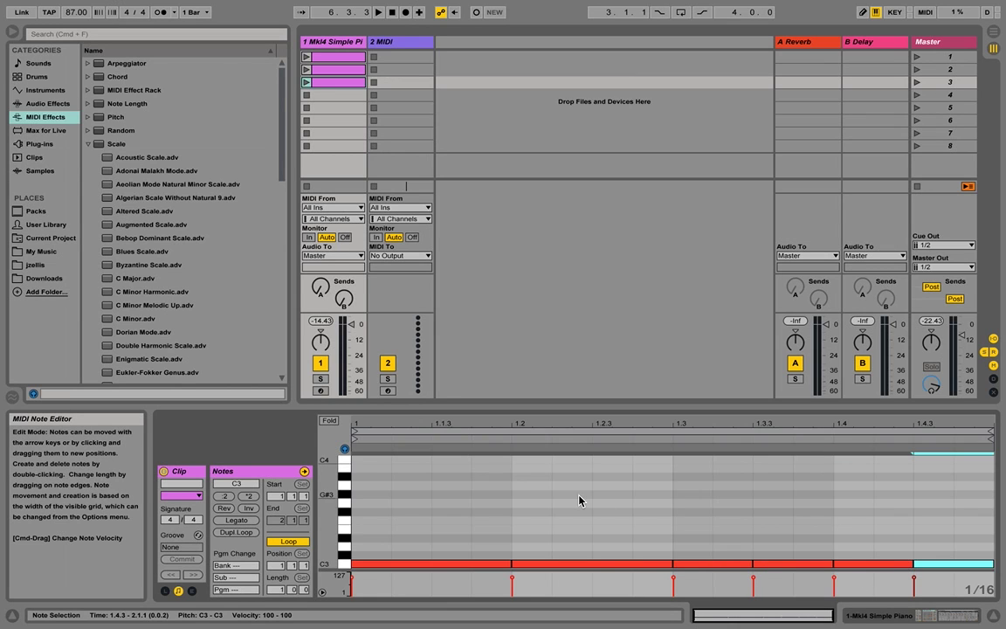
Create a clip in slot 4 with four quarter-note C3s across the bar.
{"action": "double_click", "coordinate": [319, 96]}
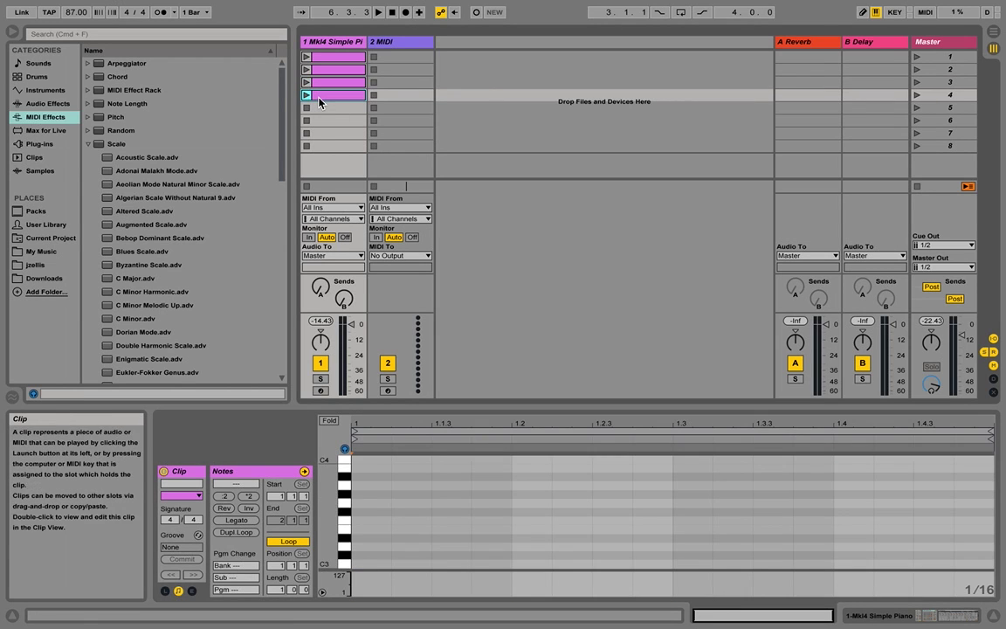
{"action": "double_click", "coordinate": [364, 564]}
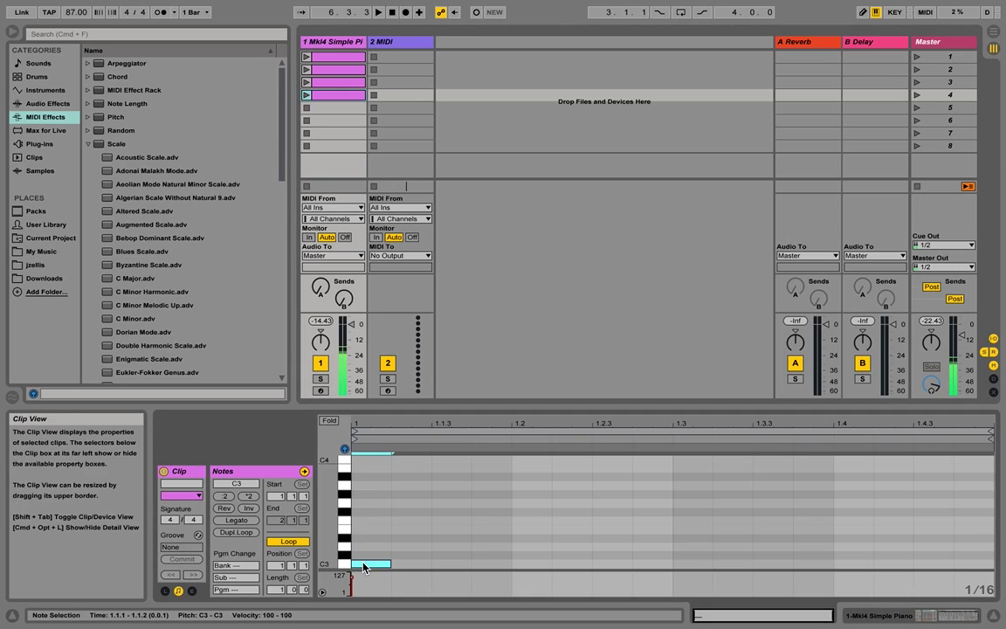
{"action": "left_click_drag", "start_coordinate": [390, 564], "coordinate": [512, 565]}
{"action": "key", "text": "super+d"}
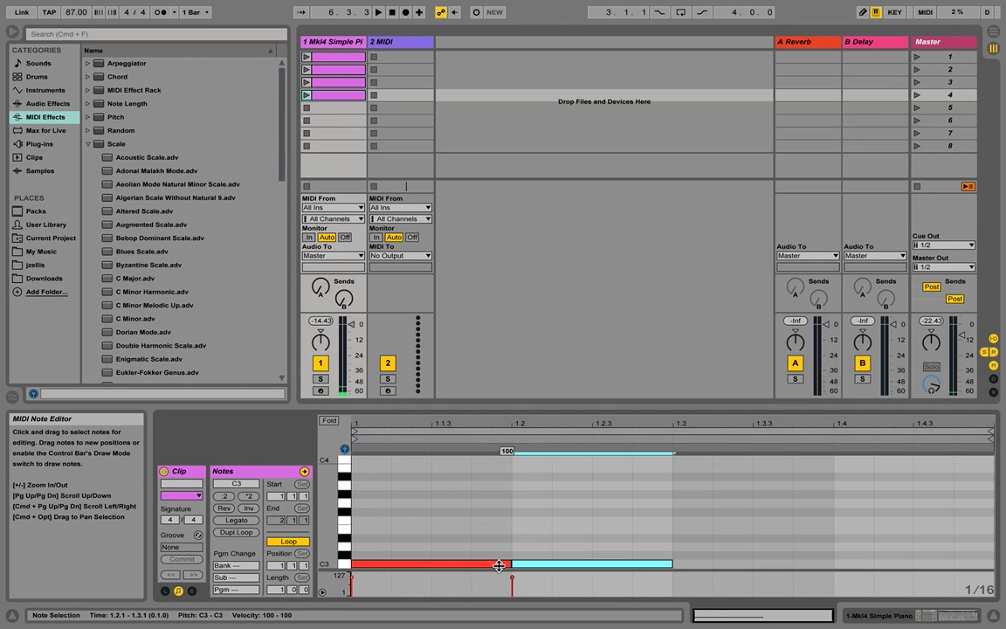
{"action": "key", "text": "super+d"}
{"action": "key", "text": "super+d"}
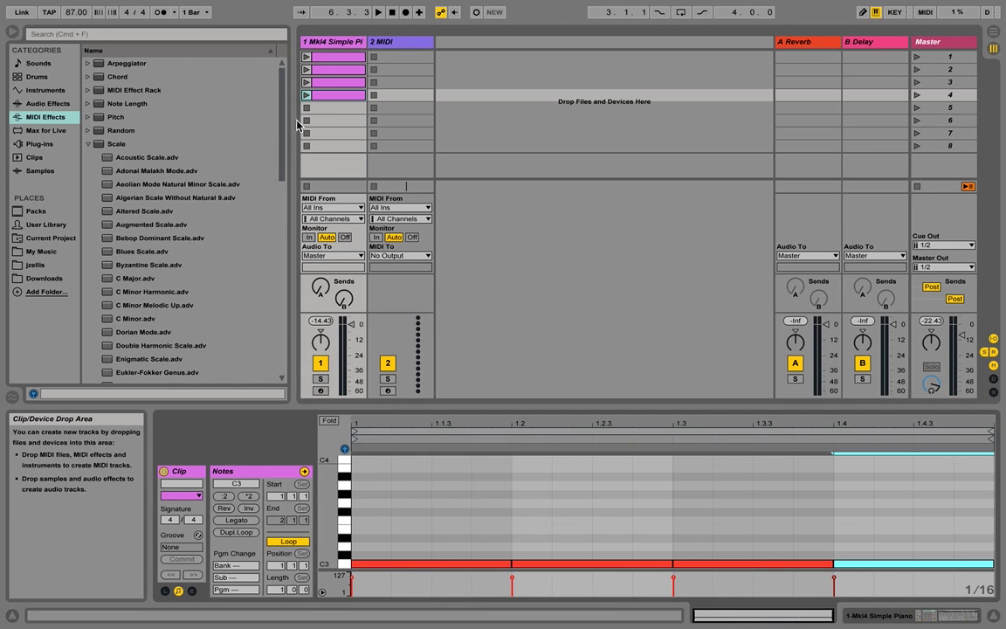
Select piano clips 1–4 and set their Follow Action A to Any with Chance 999.
{"action": "left_click", "coordinate": [328, 59]}
{"action": "left_click", "coordinate": [327, 59]}
{"action": "left_click", "coordinate": [326, 98], "text": "shift"}
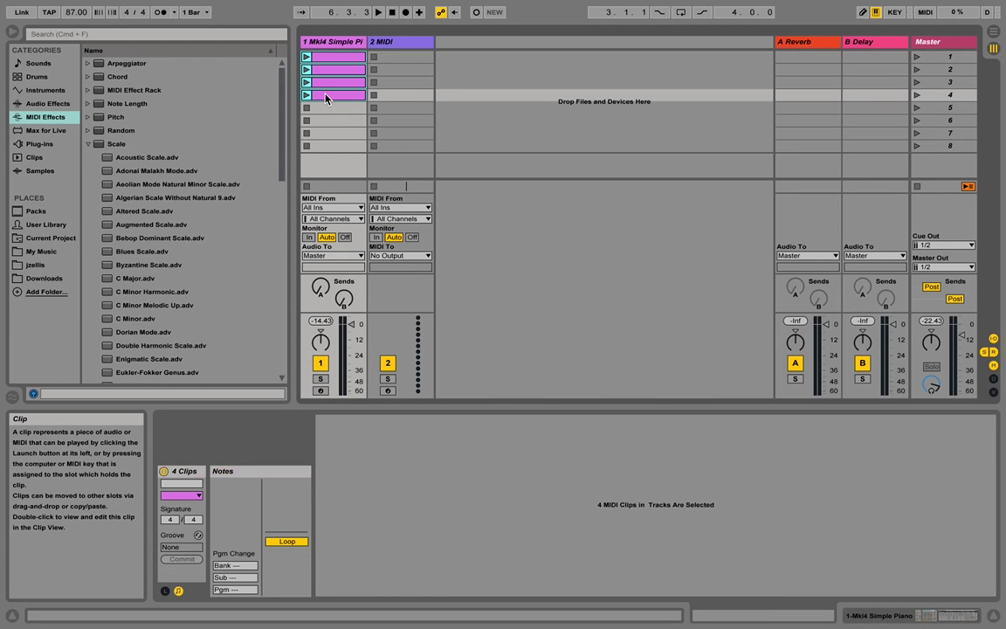
{"action": "left_click", "coordinate": [166, 592]}
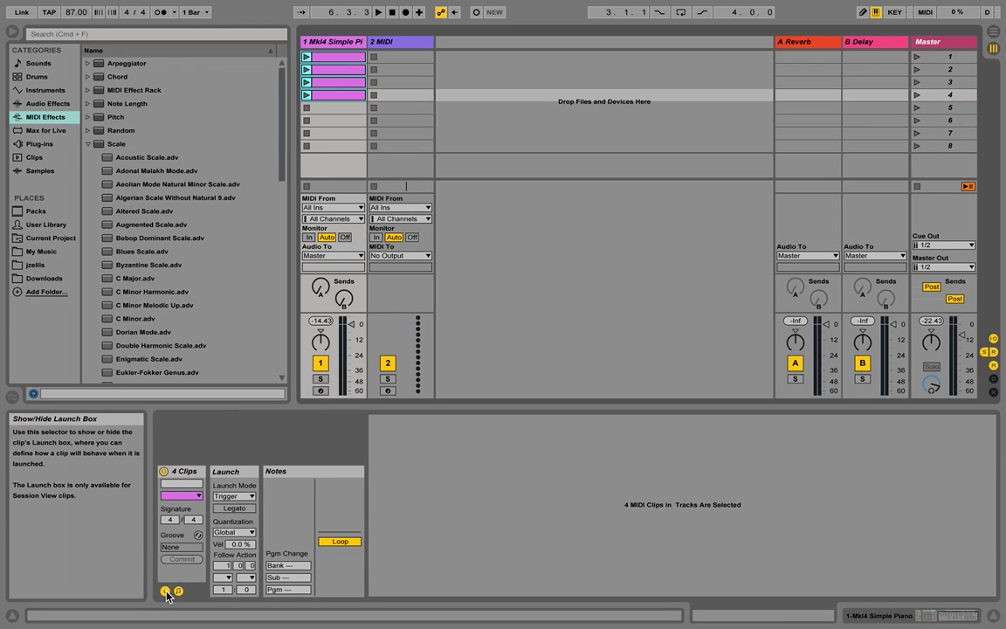
{"action": "left_click", "coordinate": [225, 577]}
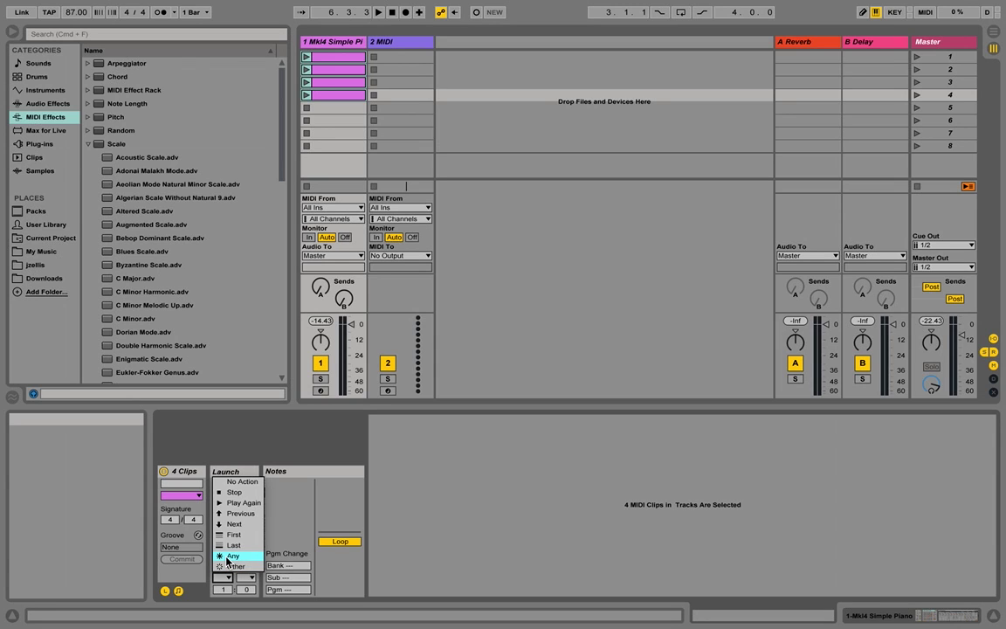
{"action": "left_click", "coordinate": [227, 556]}
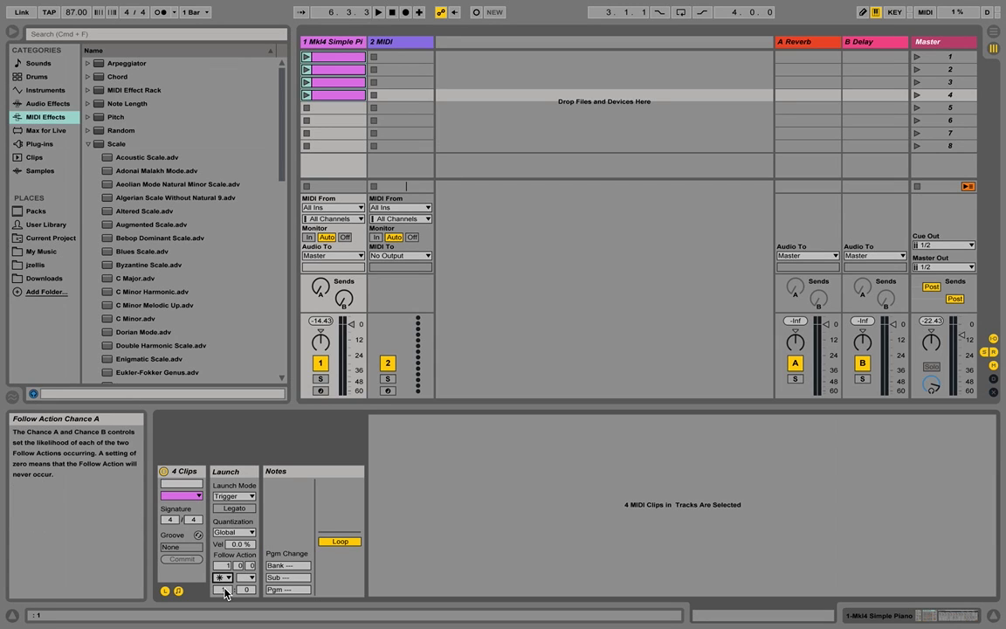
{"action": "left_click", "coordinate": [224, 591]}
{"action": "type", "text": "4379"}
{"action": "key", "text": "Return"}
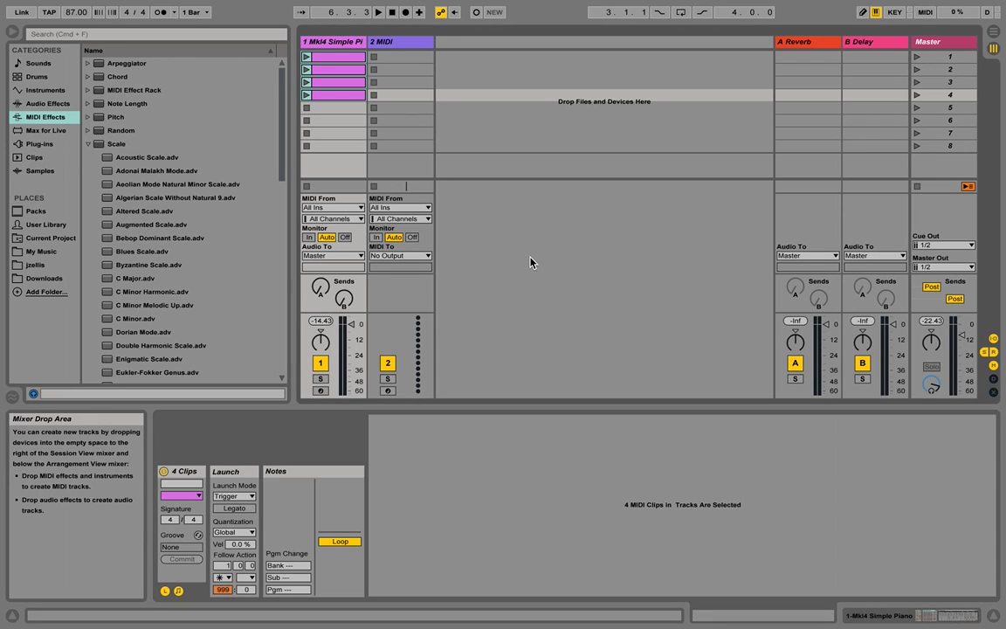
Clear the clip selection and launch track 1's first piano clip.
{"action": "left_click", "coordinate": [331, 58]}
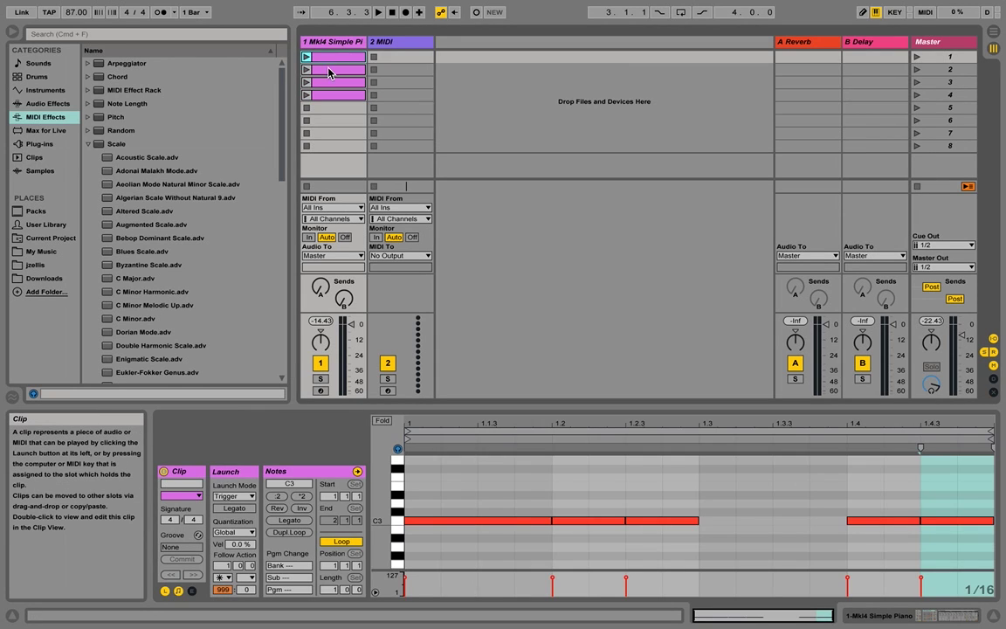
{"action": "left_click", "coordinate": [471, 134]}
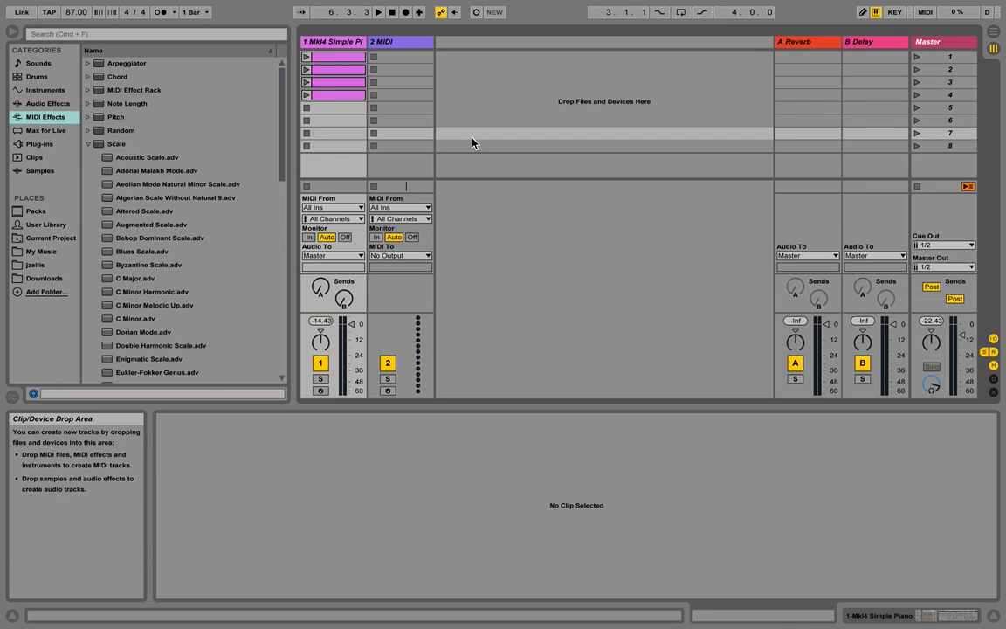
{"action": "left_click", "coordinate": [307, 57]}
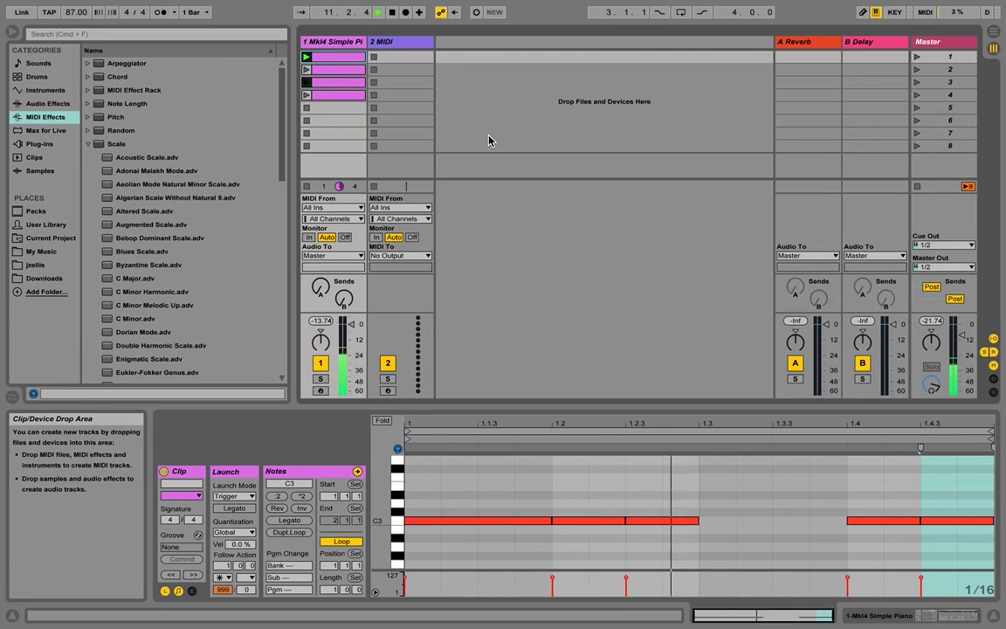
Stop playback, replace the empty 2 MIDI track with a duplicate piano track, and launch its clip.
{"action": "left_click", "coordinate": [393, 14]}
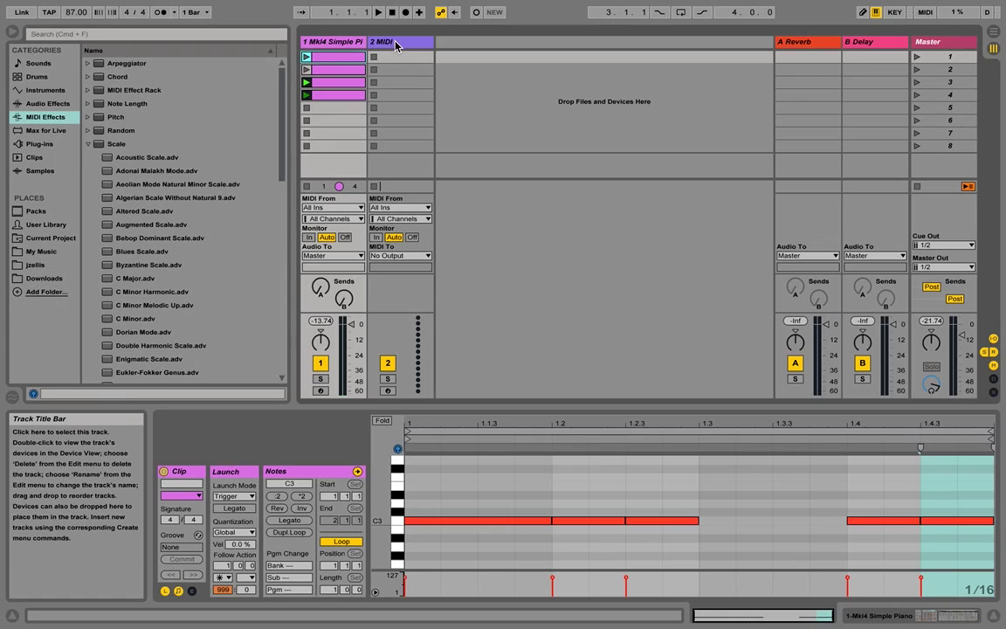
{"action": "left_click", "coordinate": [393, 42]}
{"action": "key", "text": "Delete"}
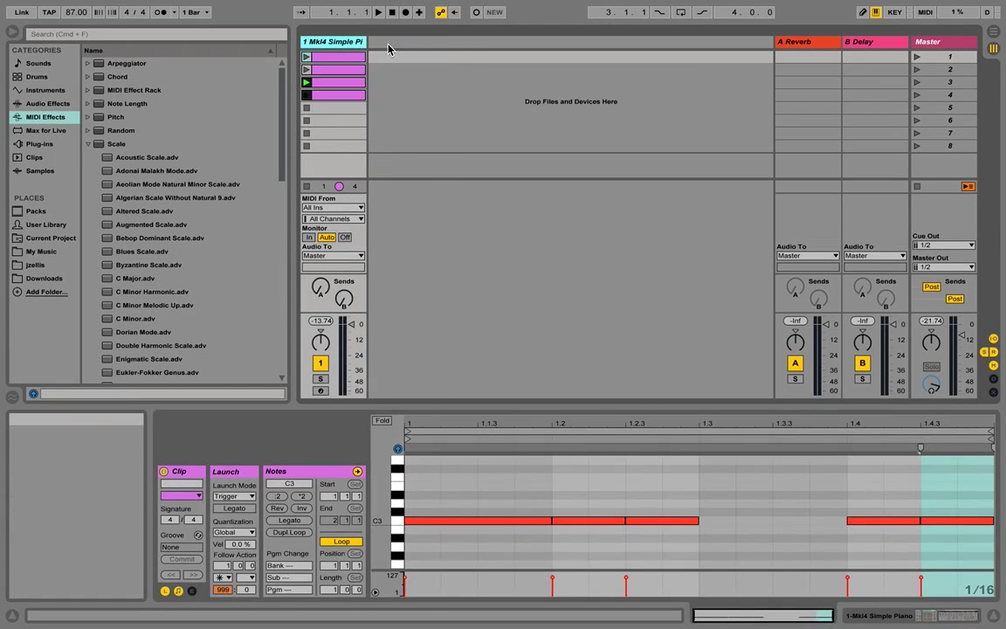
{"action": "key", "text": "super+d"}
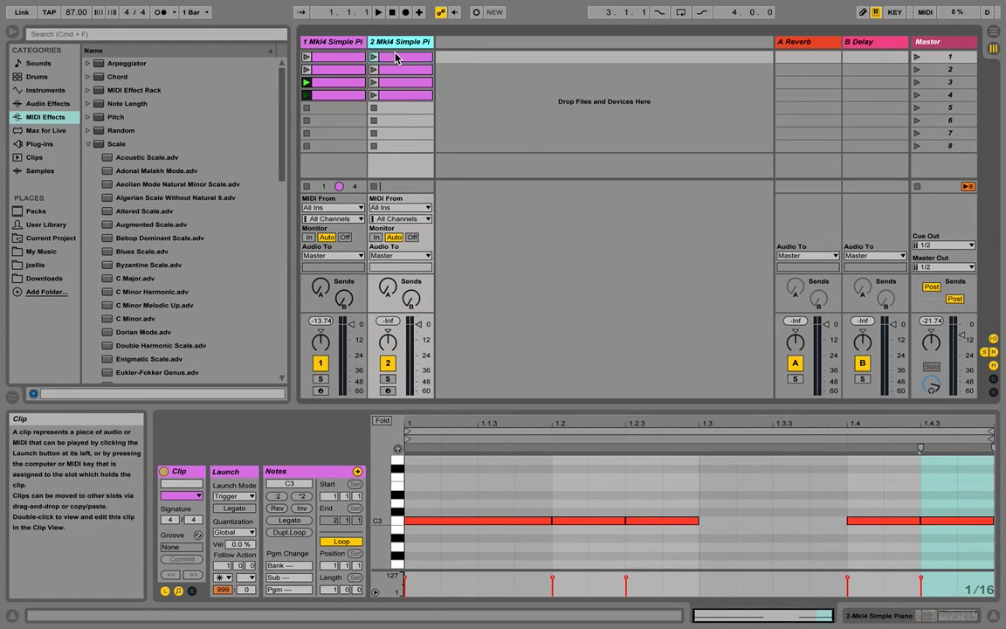
{"action": "left_click", "coordinate": [396, 58]}
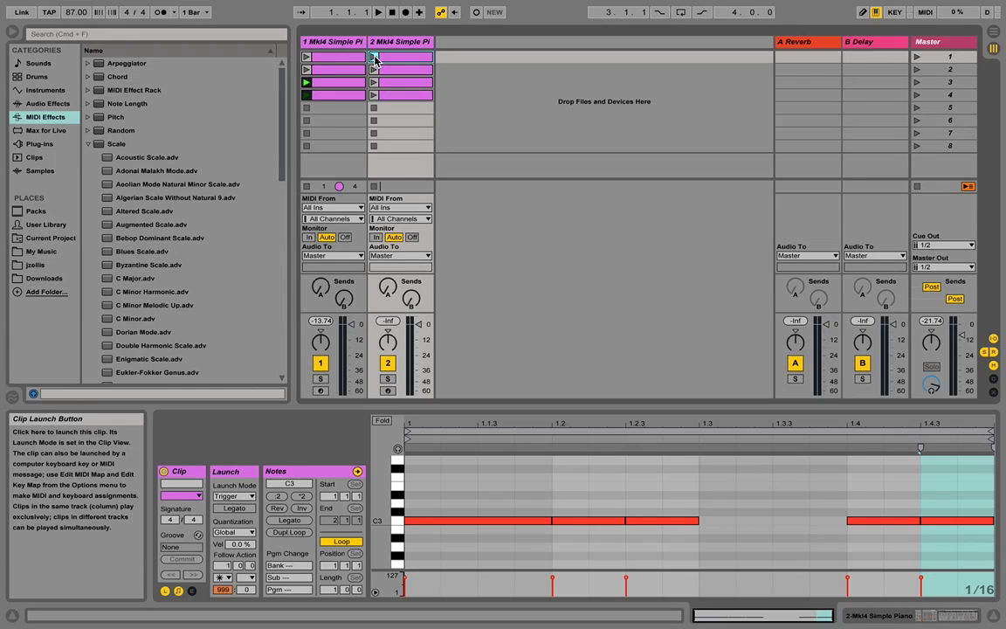
{"action": "left_click", "coordinate": [373, 59]}
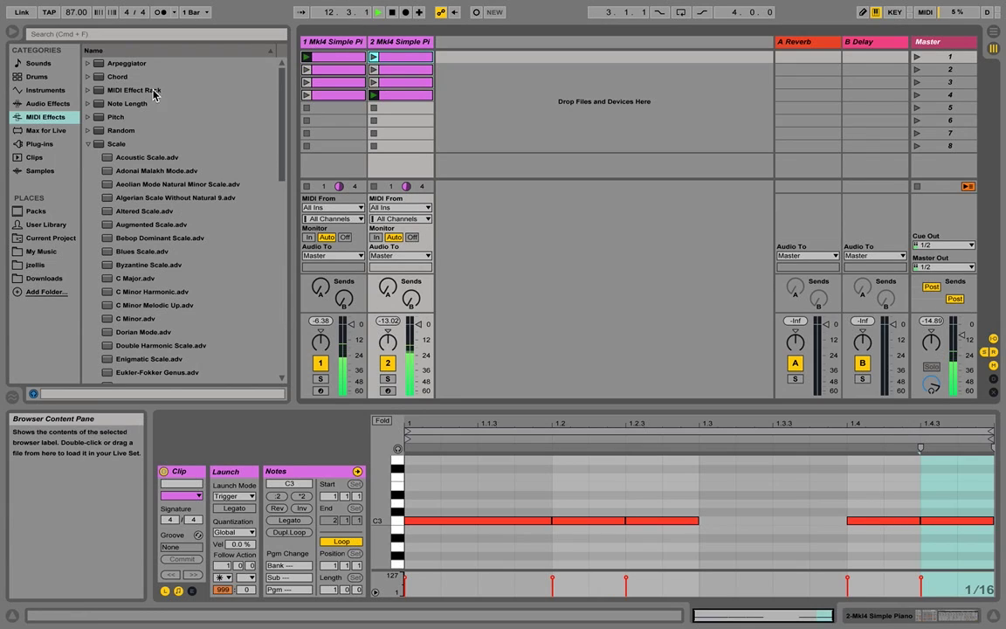
Add the Pitch MIDI effect to track 1's piano chain, then delete it again.
{"action": "left_click", "coordinate": [90, 143]}
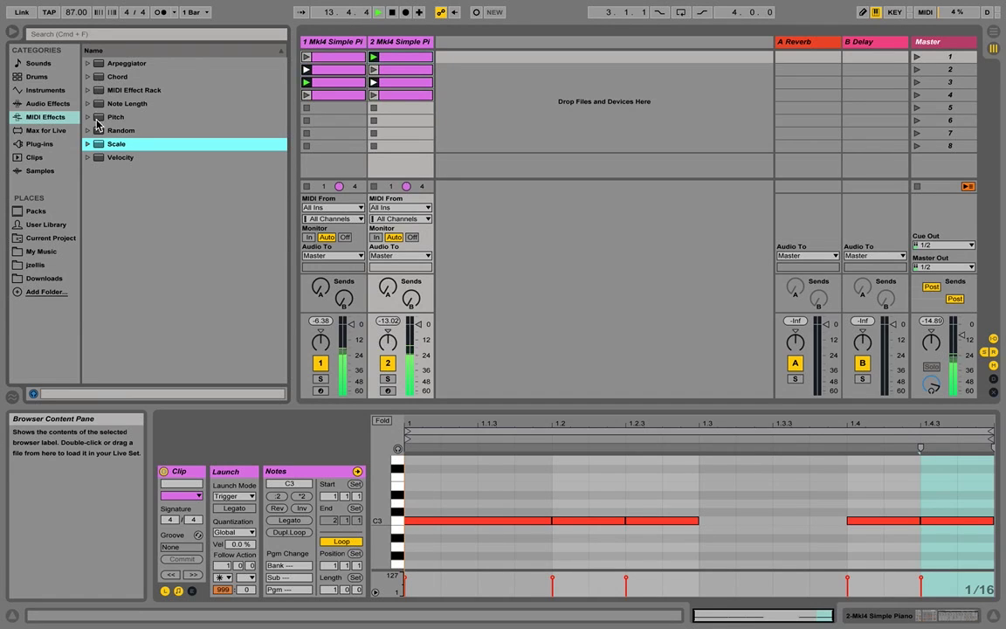
{"action": "left_click", "coordinate": [96, 117]}
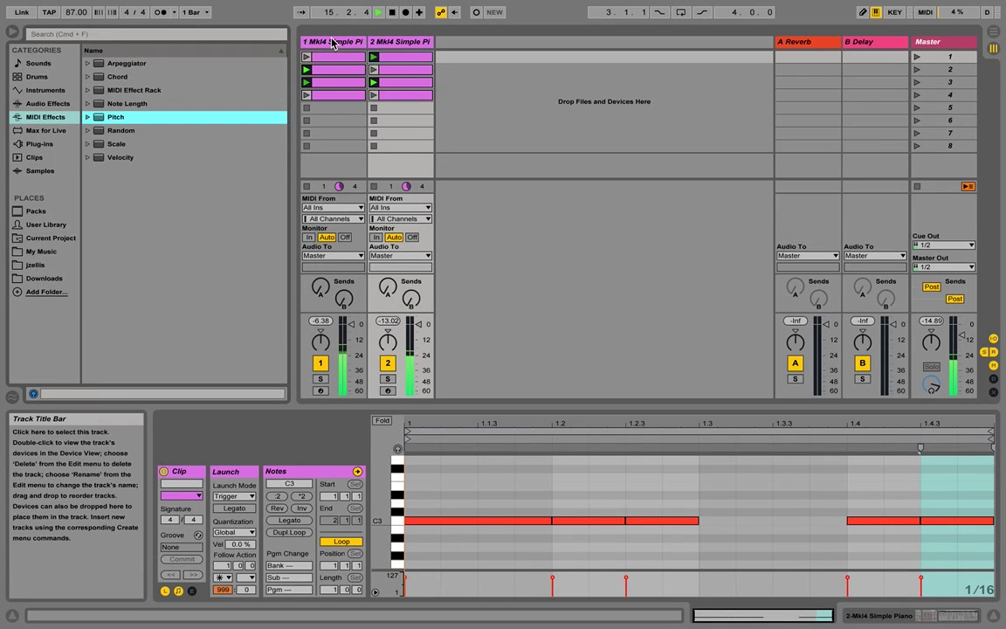
{"action": "left_click", "coordinate": [332, 42]}
{"action": "left_click_drag", "start_coordinate": [115, 117], "coordinate": [192, 489]}
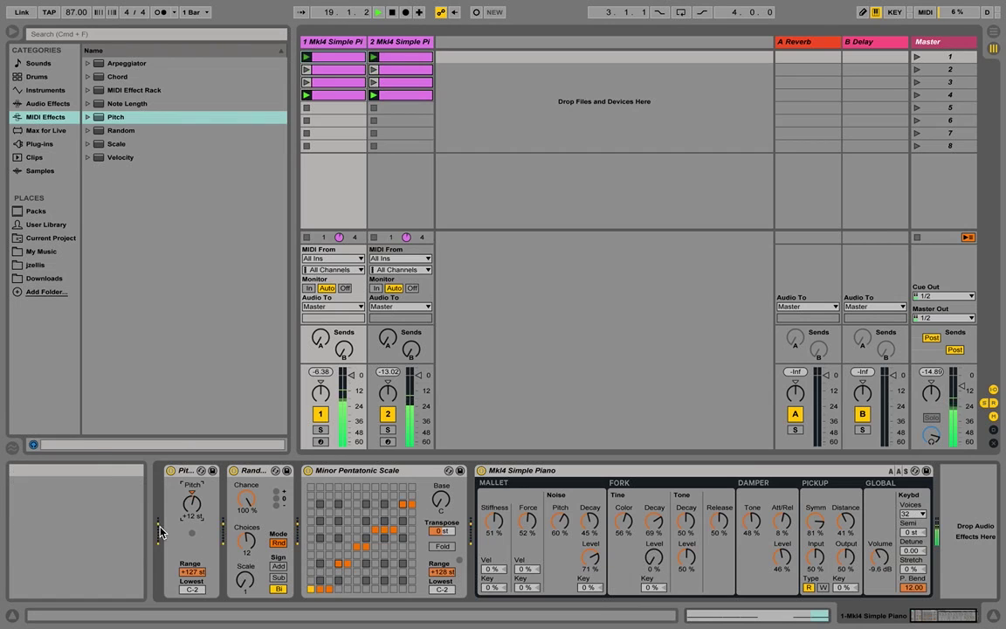
{"action": "left_click", "coordinate": [181, 473]}
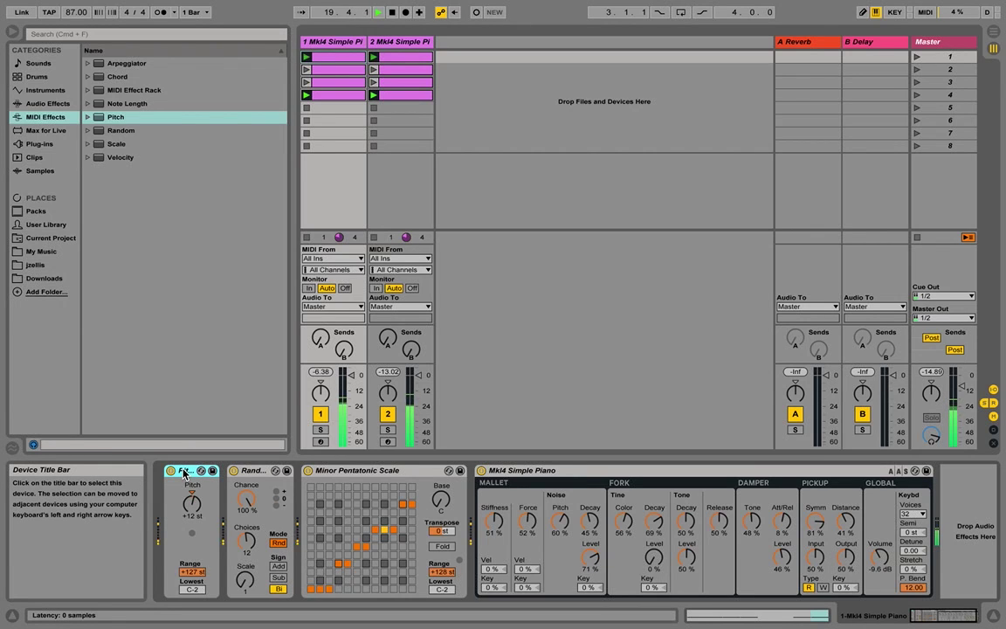
{"action": "key", "text": "Delete"}
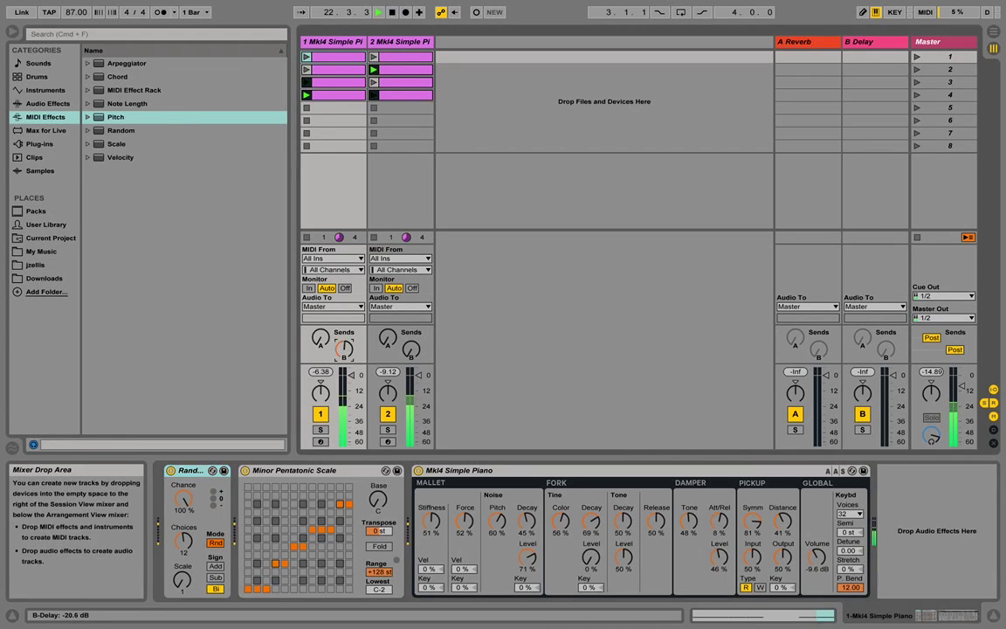
Send tracks 1 and 2 to B Delay (about -12 and -9.2 dB) and raise Delay Feedback to 35%.
{"action": "left_click_drag", "start_coordinate": [344, 350], "coordinate": [344, 332]}
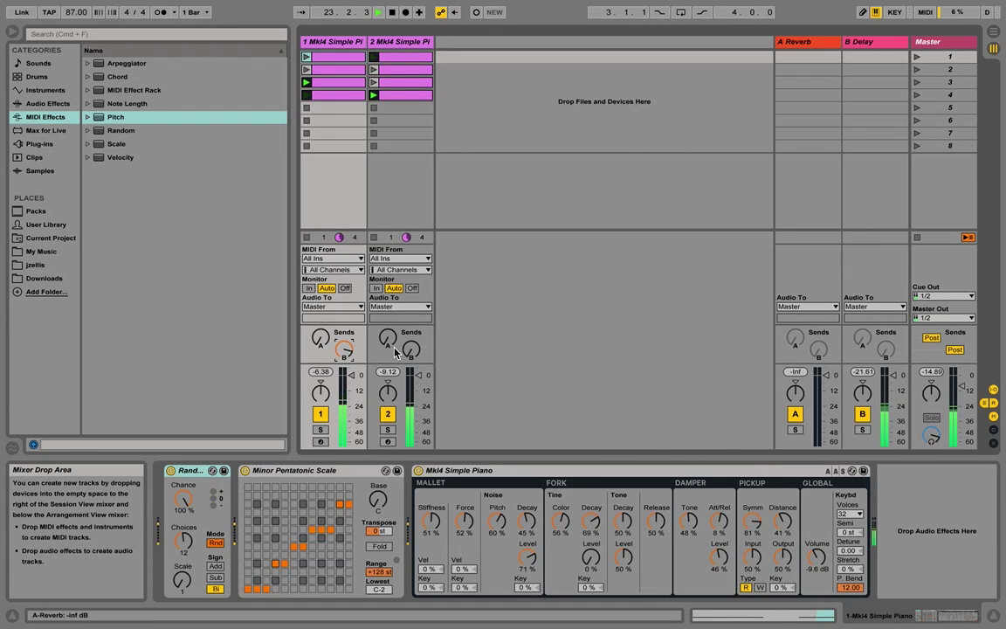
{"action": "left_click_drag", "start_coordinate": [411, 351], "coordinate": [411, 327]}
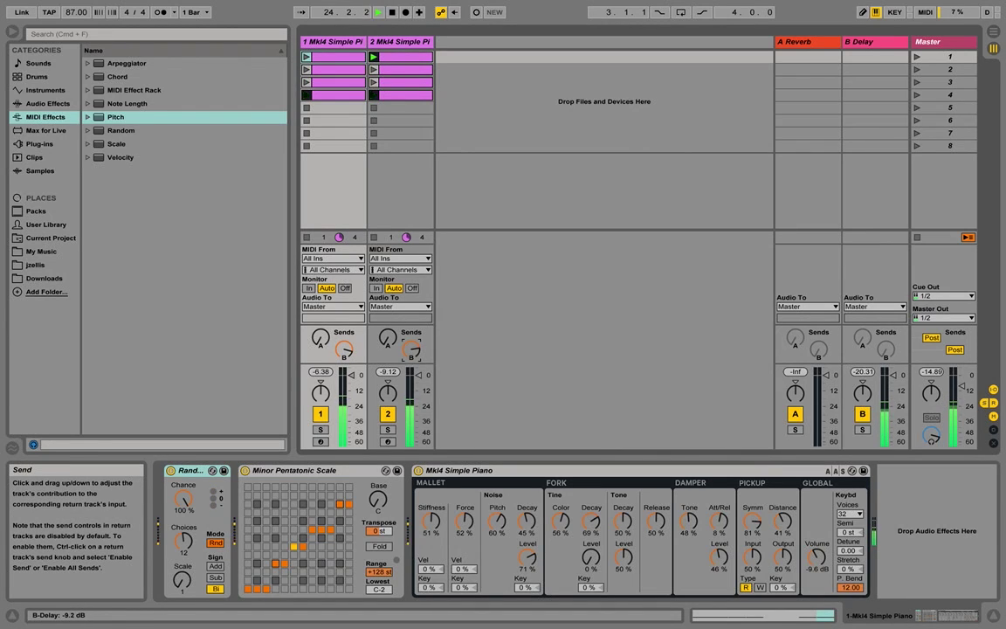
{"action": "left_click", "coordinate": [855, 42]}
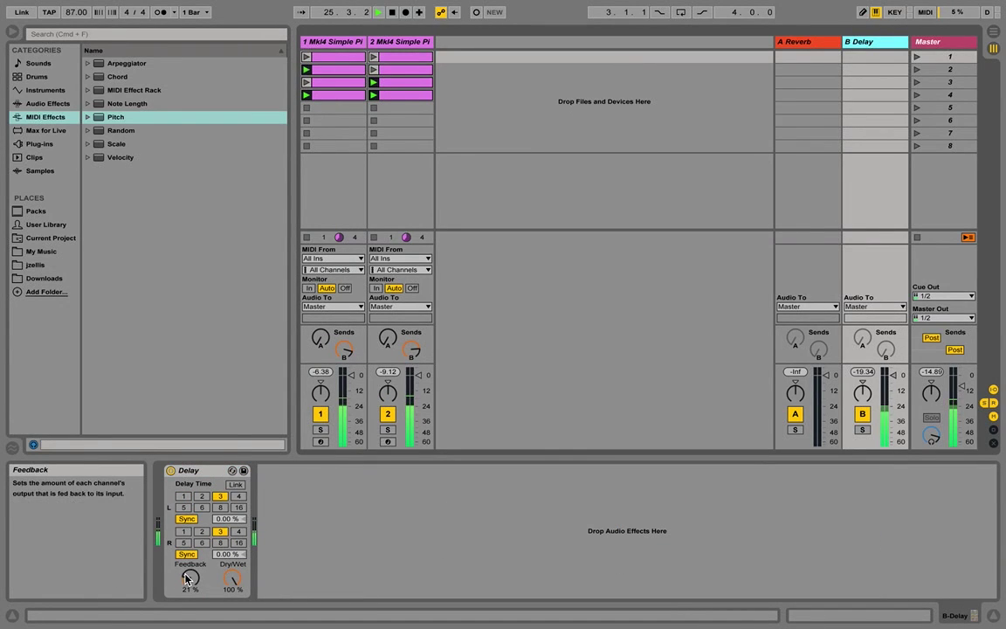
{"action": "left_click_drag", "start_coordinate": [189, 579], "coordinate": [178, 564]}
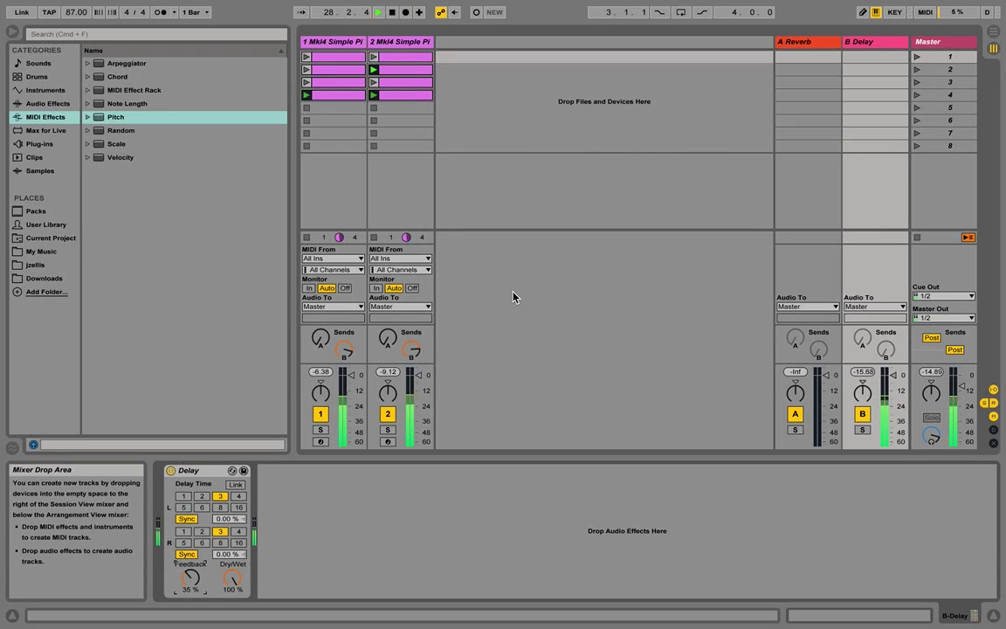
Insert a new empty MIDI track, 3 MIDI, keeping its MIDI output on No Output.
{"action": "left_click", "coordinate": [463, 50]}
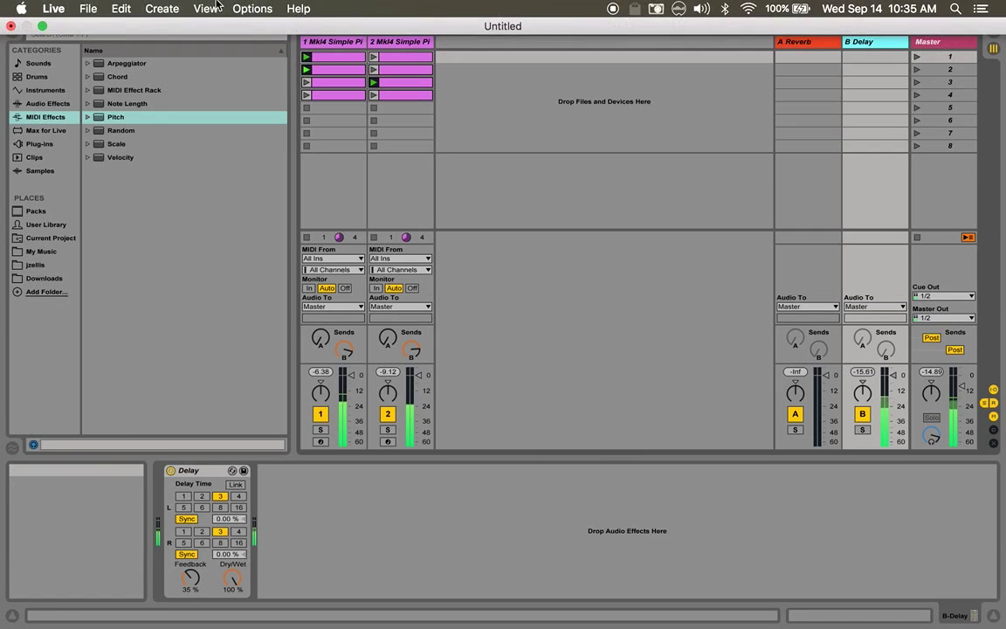
{"action": "left_click", "coordinate": [162, 8]}
{"action": "left_click", "coordinate": [172, 96]}
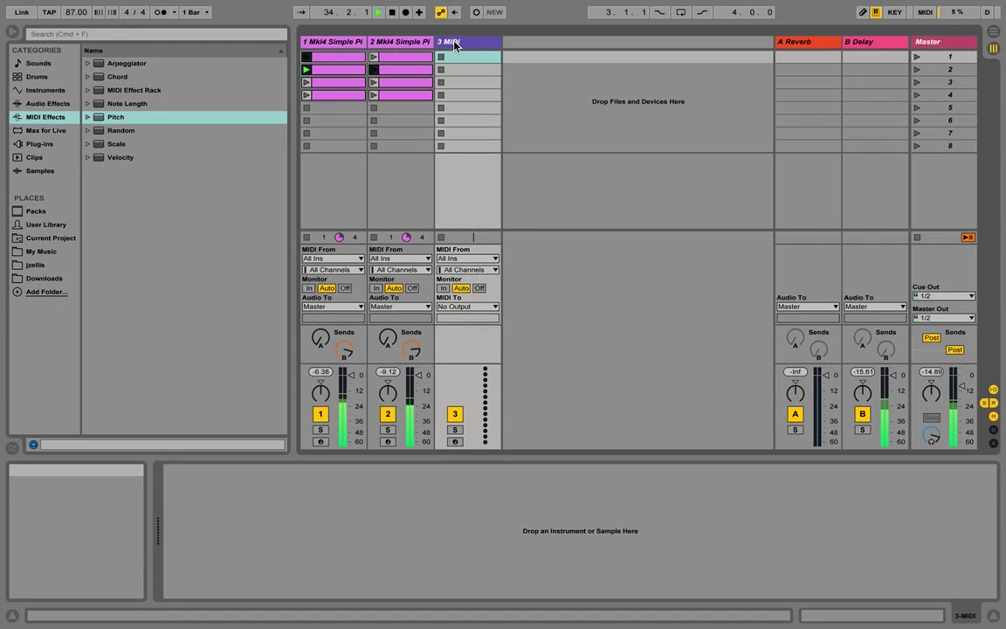
{"action": "left_click", "coordinate": [448, 307]}
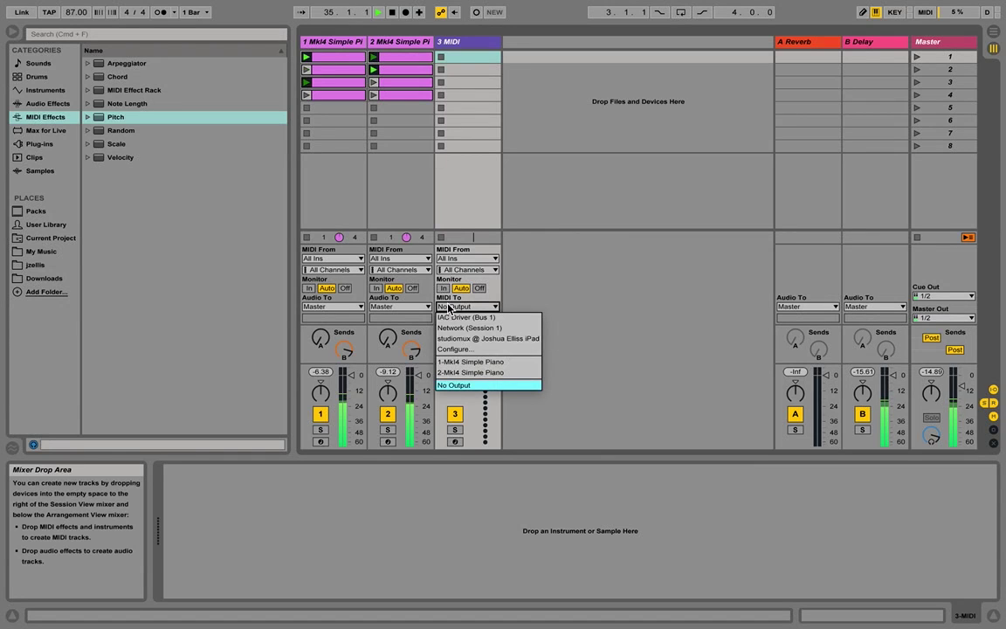
{"action": "left_click", "coordinate": [545, 262]}
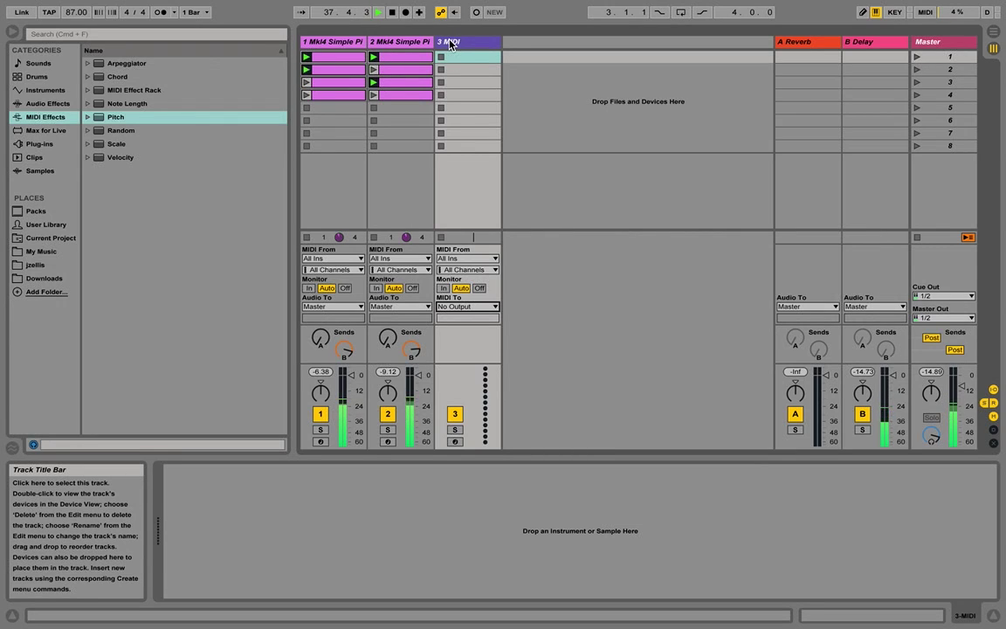
Keep track 2's output on Master, delete track 1's Mkl4 Simple Piano, and move track 2's piano to track 3.
{"action": "left_click", "coordinate": [387, 307]}
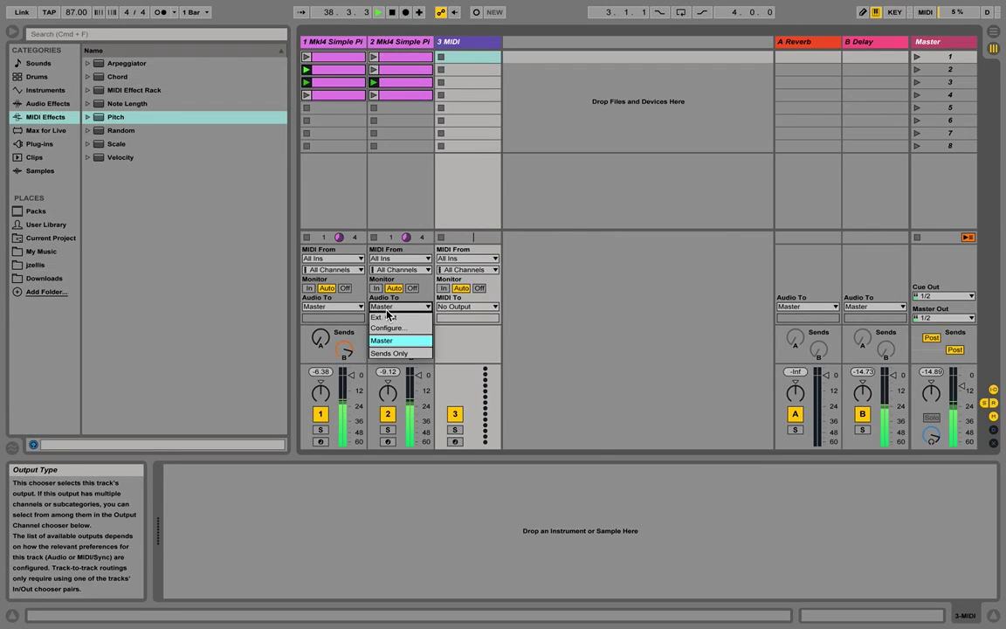
{"action": "left_click", "coordinate": [562, 303]}
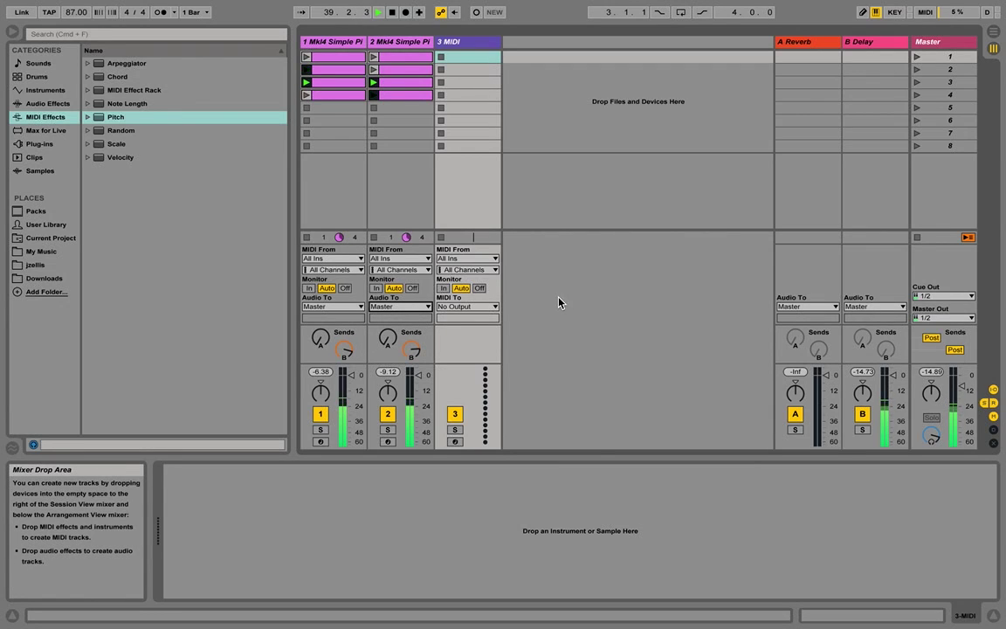
{"action": "left_click", "coordinate": [332, 41]}
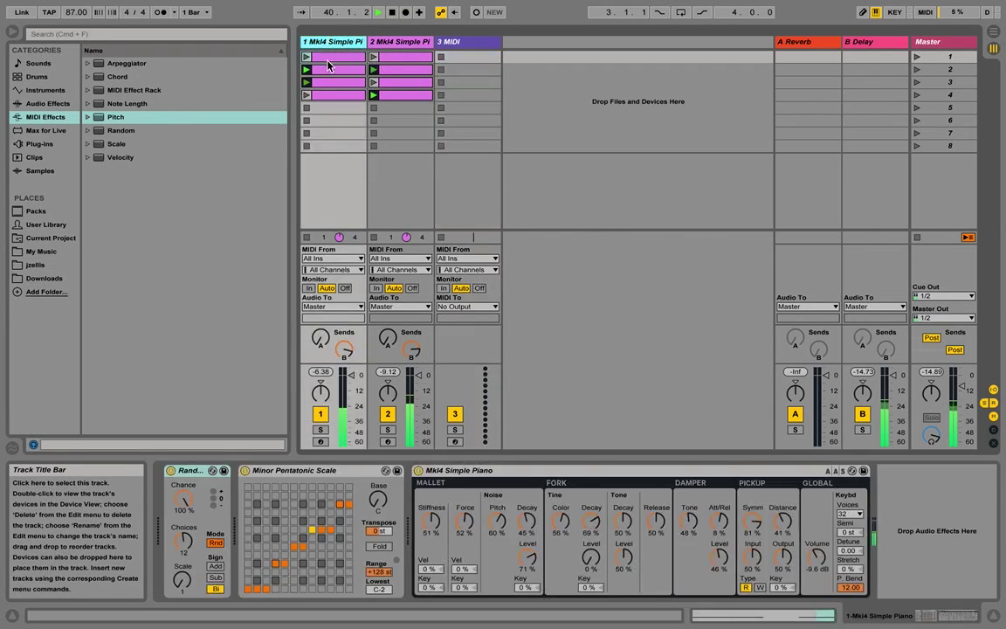
{"action": "left_click", "coordinate": [463, 469]}
{"action": "key", "text": "Delete"}
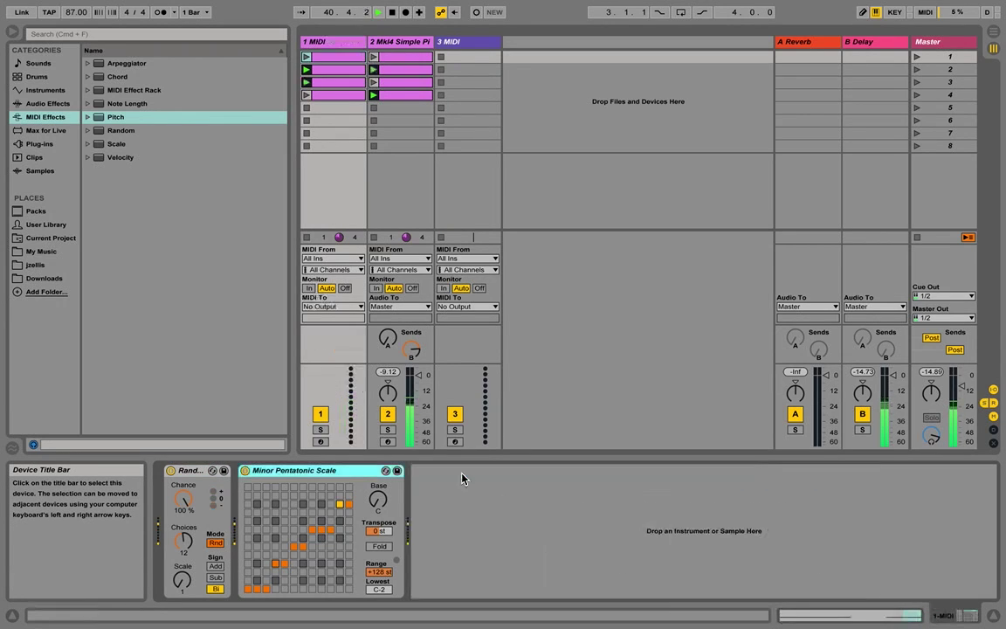
{"action": "left_click", "coordinate": [400, 42]}
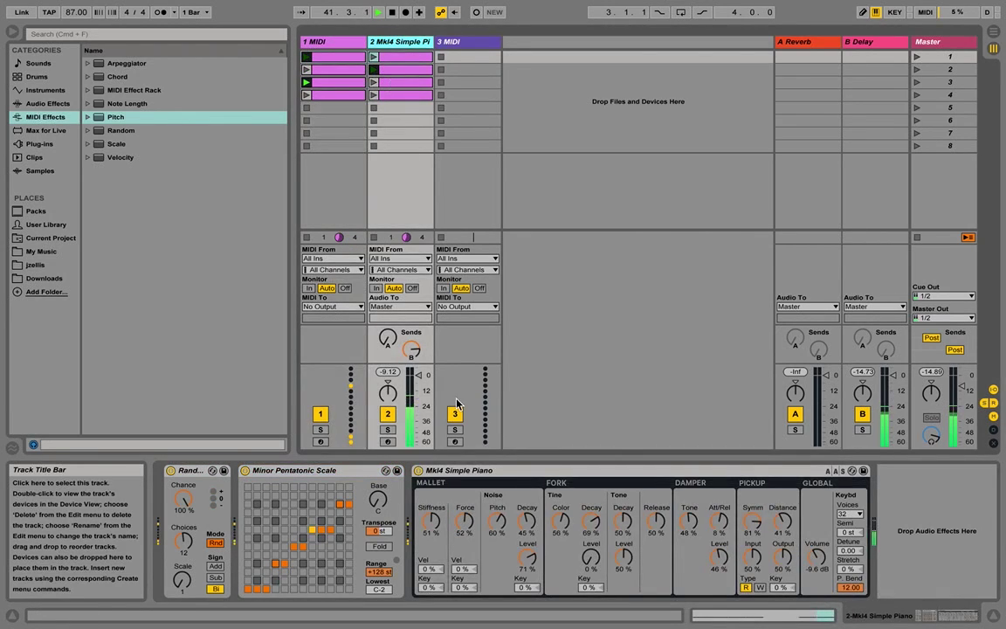
{"action": "left_click_drag", "start_coordinate": [470, 475], "coordinate": [467, 39]}
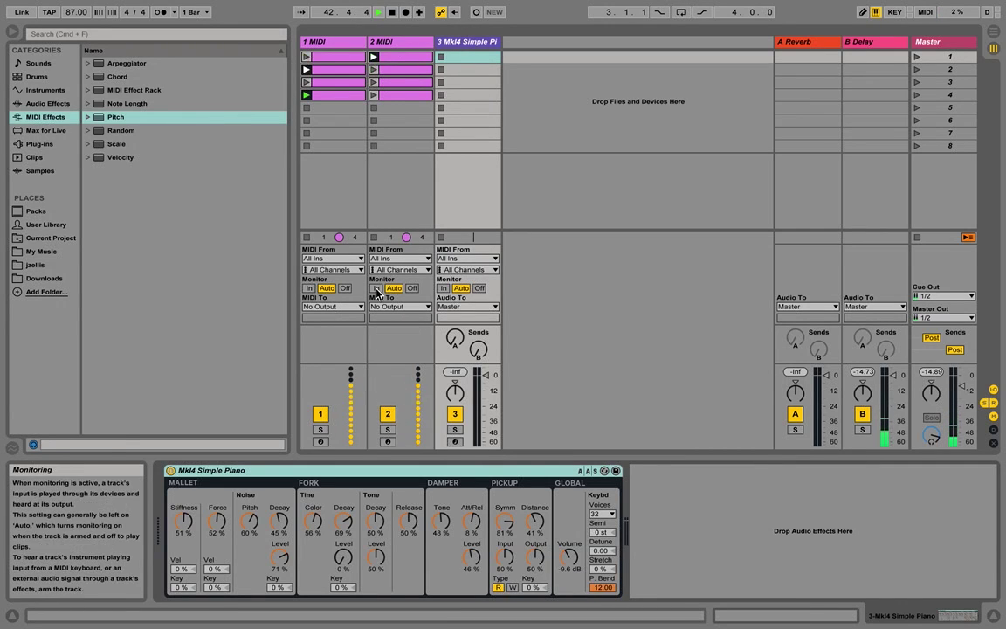
{"action": "left_click", "coordinate": [394, 15]}
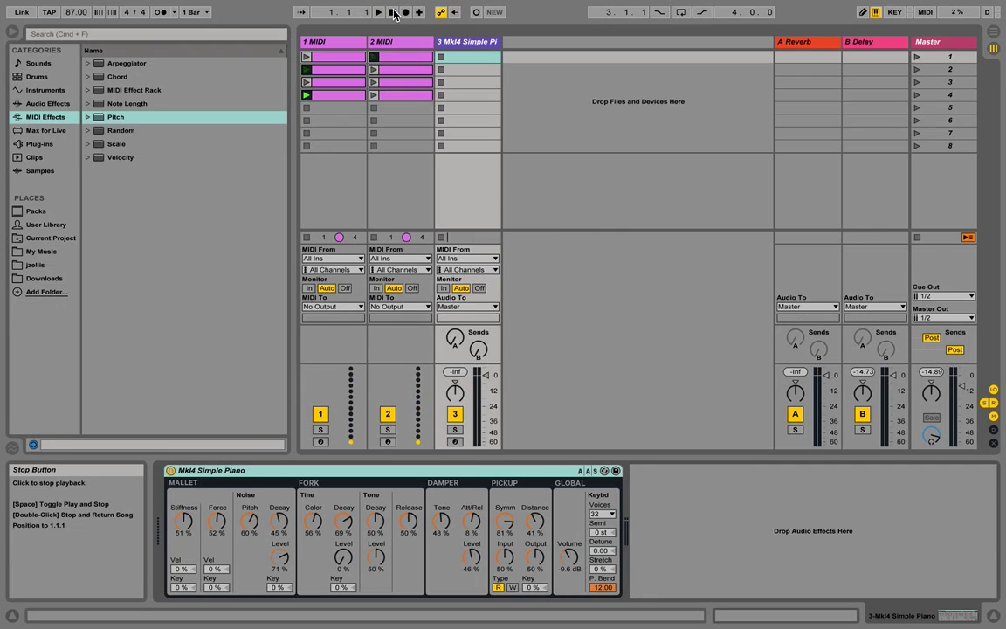
{"action": "left_click", "coordinate": [320, 307]}
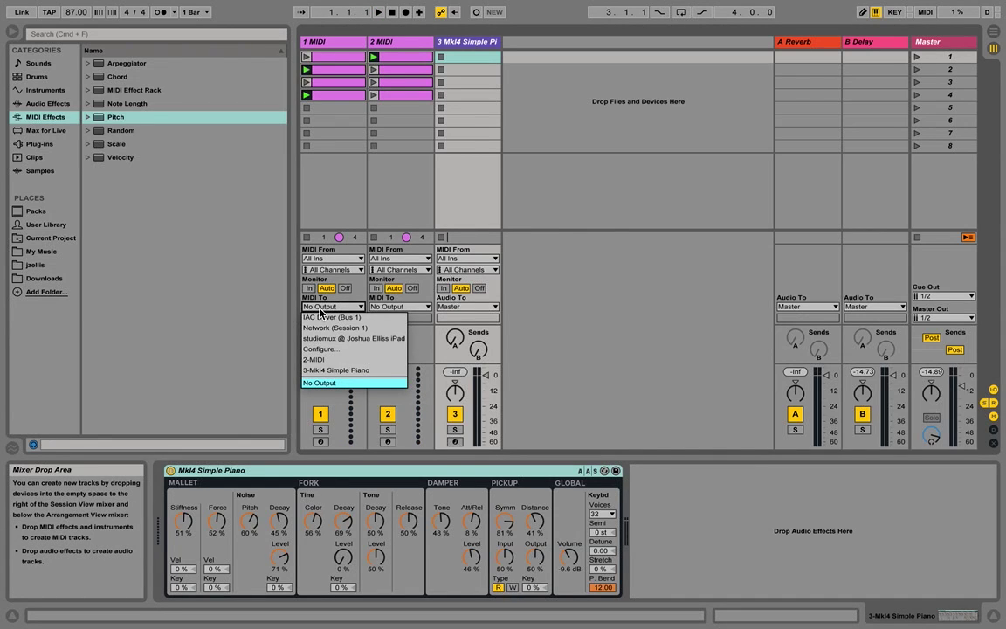
{"action": "left_click", "coordinate": [334, 371]}
{"action": "left_click", "coordinate": [387, 307]}
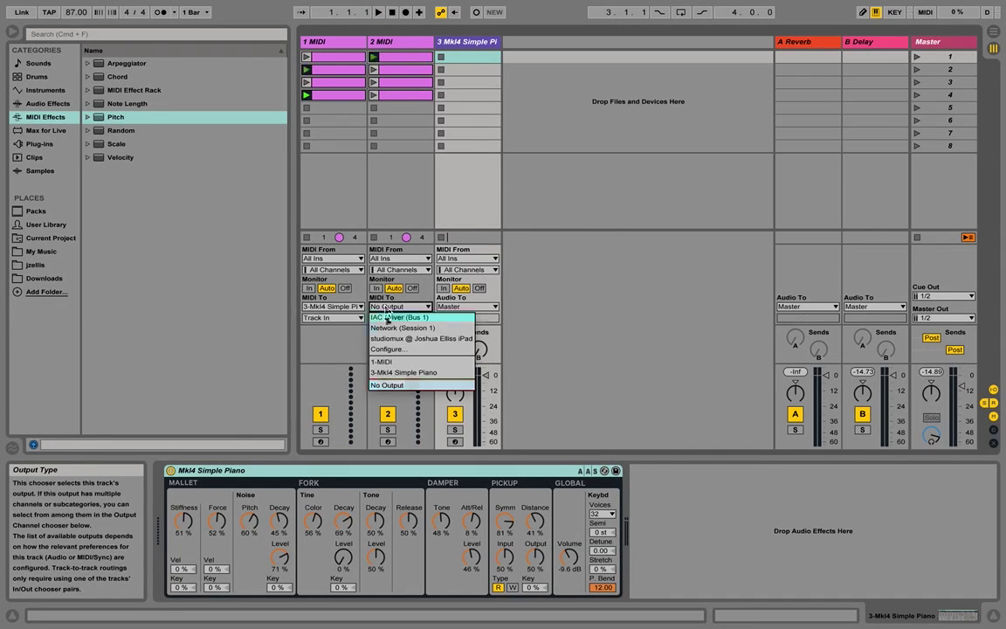
{"action": "left_click", "coordinate": [380, 372]}
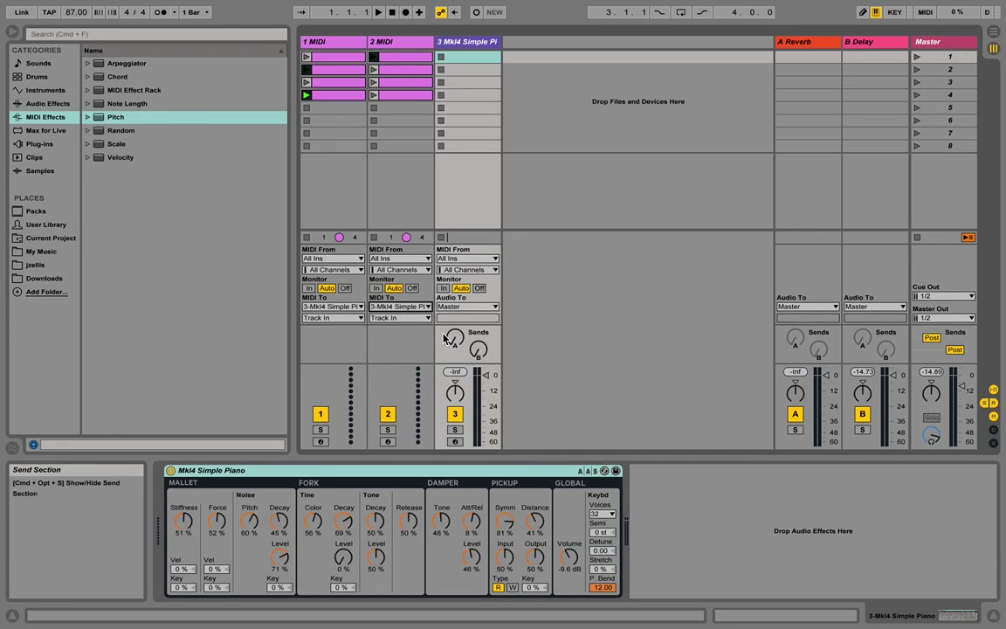
{"action": "left_click", "coordinate": [412, 288]}
{"action": "left_click", "coordinate": [344, 289]}
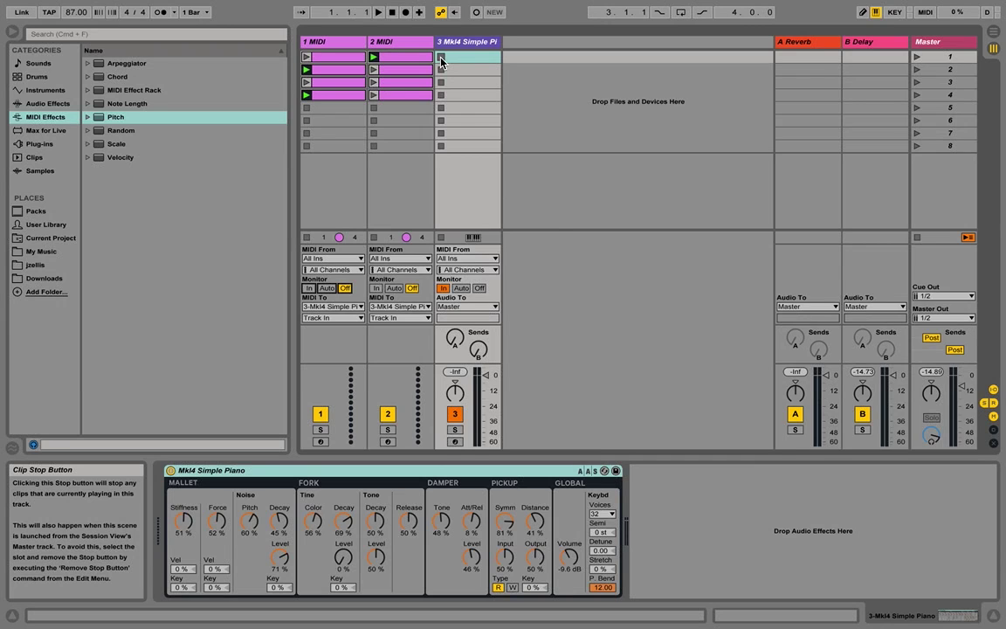
Arm track 3, record random piano notes into its scene-1 slot, and open the new clip's notes.
{"action": "left_click", "coordinate": [454, 442]}
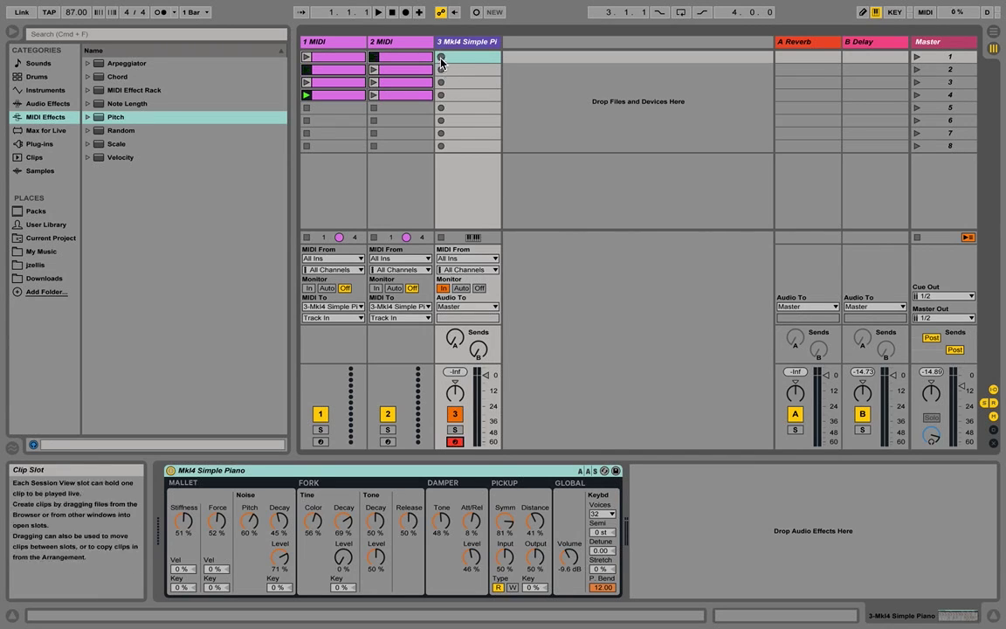
{"action": "left_click", "coordinate": [441, 57]}
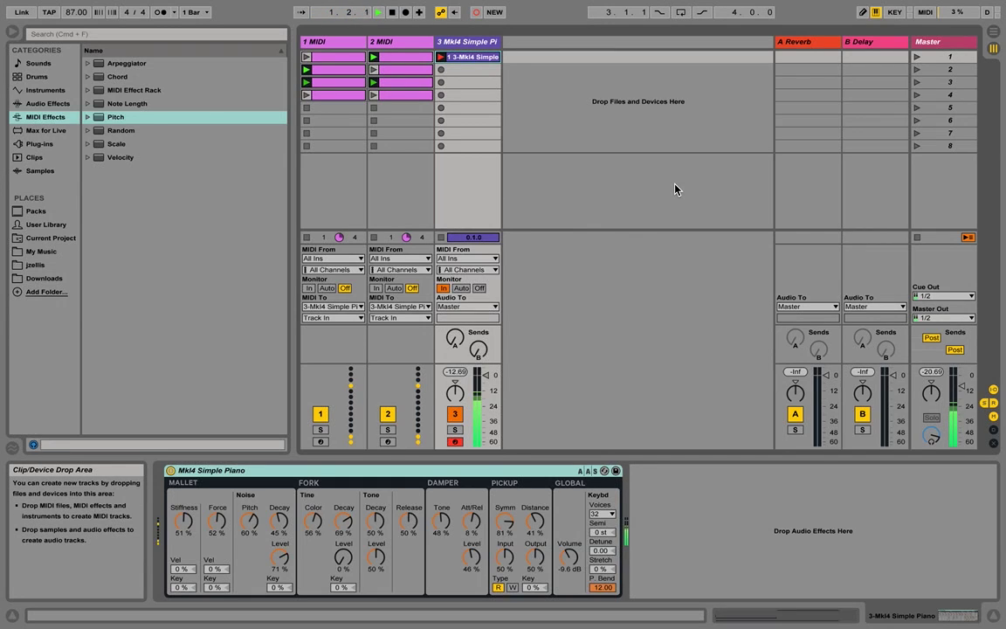
{"action": "left_click", "coordinate": [472, 57]}
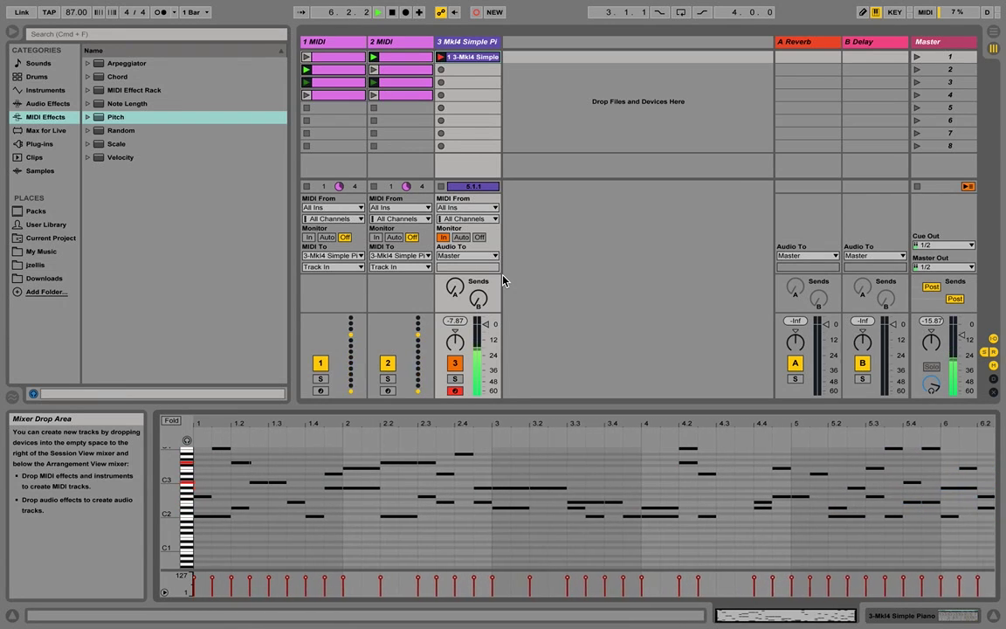
Launch track 3's piano clip, stop tracks 1 and 2, set Monitor to Auto, and play.
{"action": "left_click", "coordinate": [442, 58]}
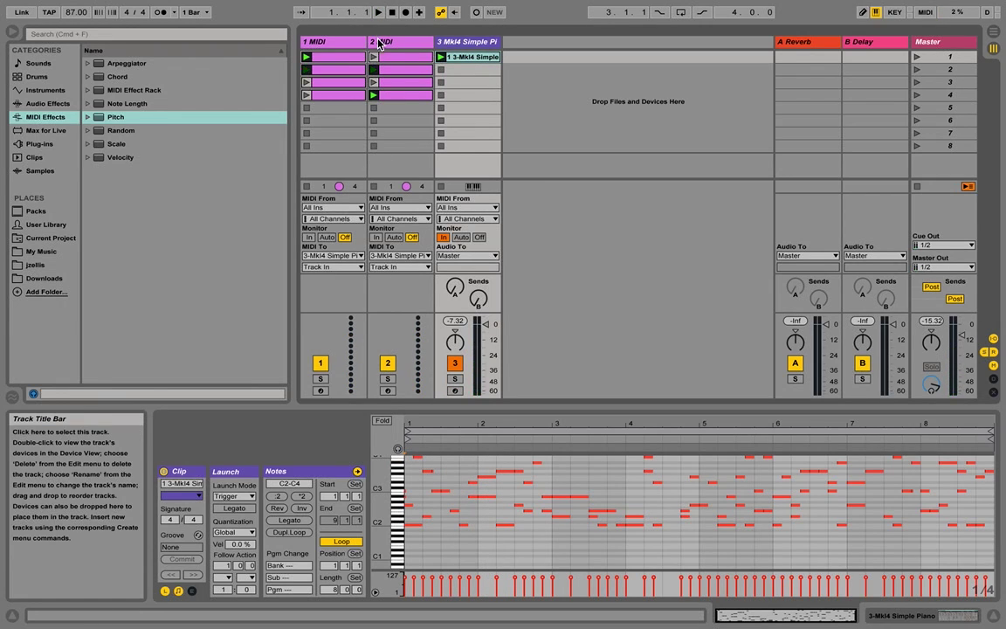
{"action": "left_click", "coordinate": [374, 188]}
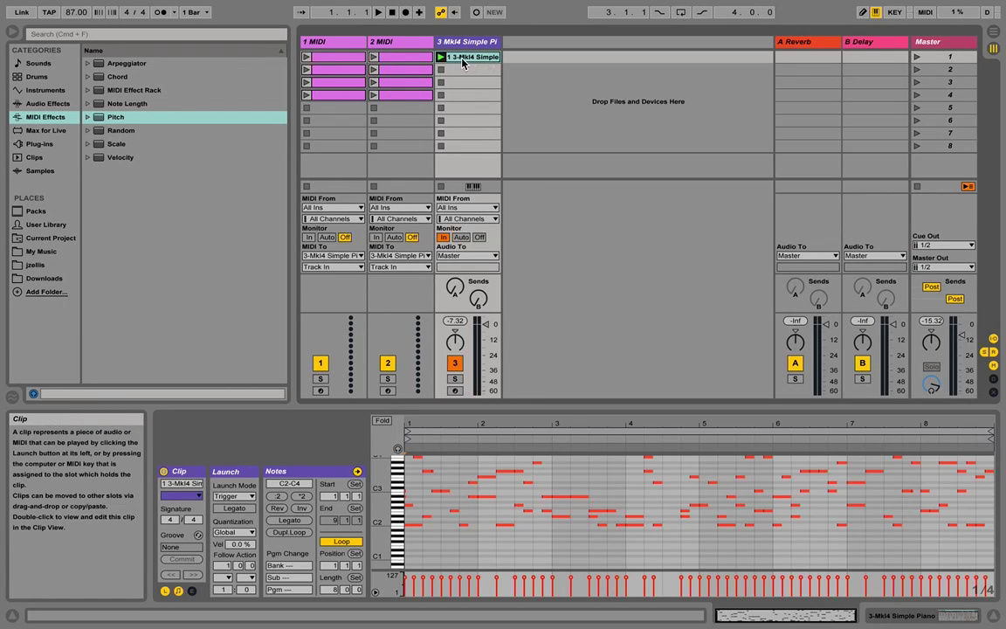
{"action": "left_click", "coordinate": [461, 237]}
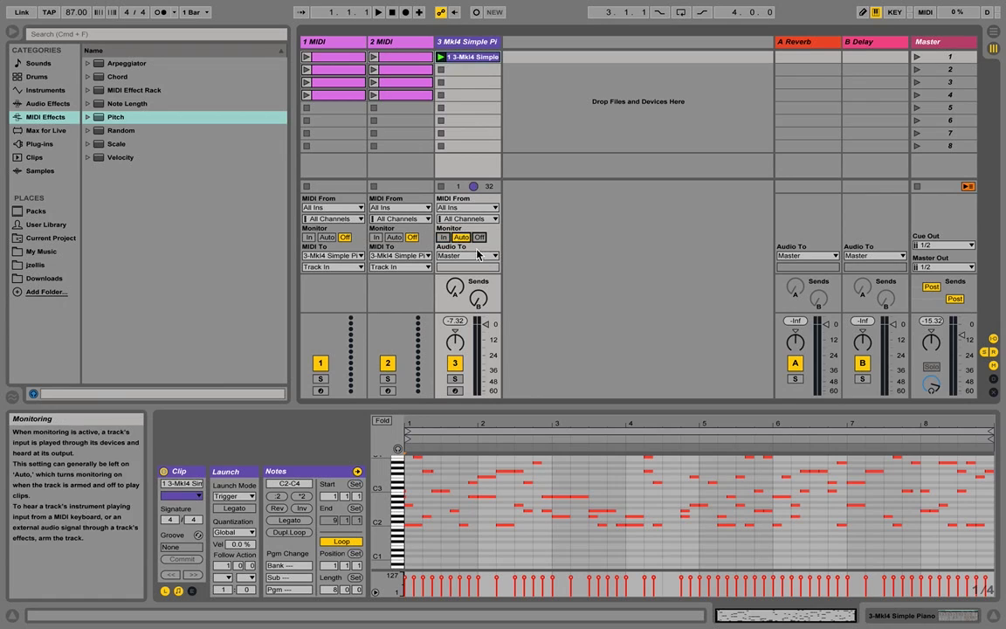
{"action": "key", "text": "space"}
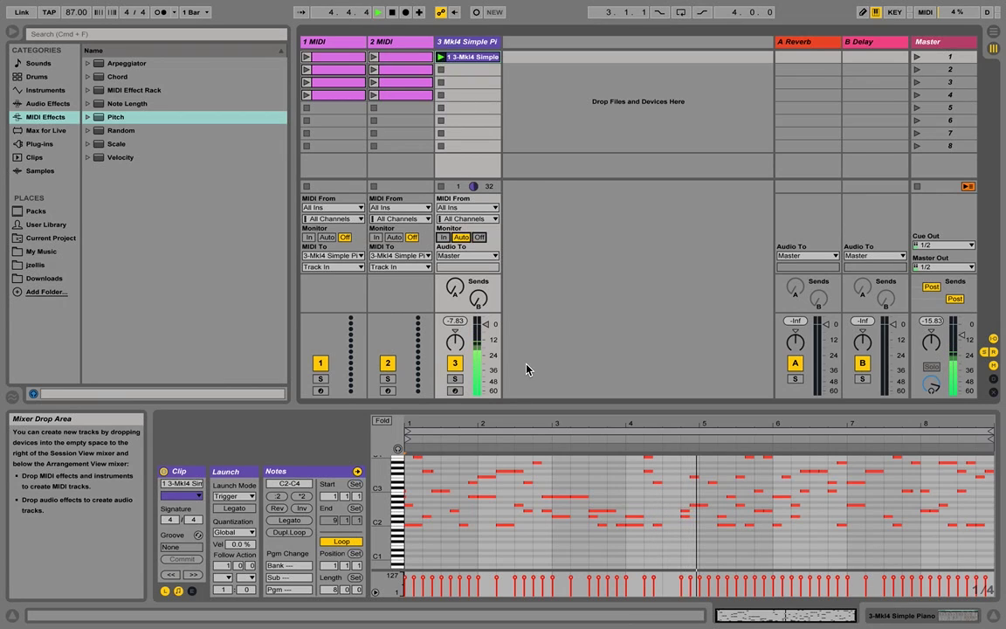
Set the piano clip's loop to start at 3.1.1 with length 2.0.0, then play it back.
{"action": "key", "text": "space"}
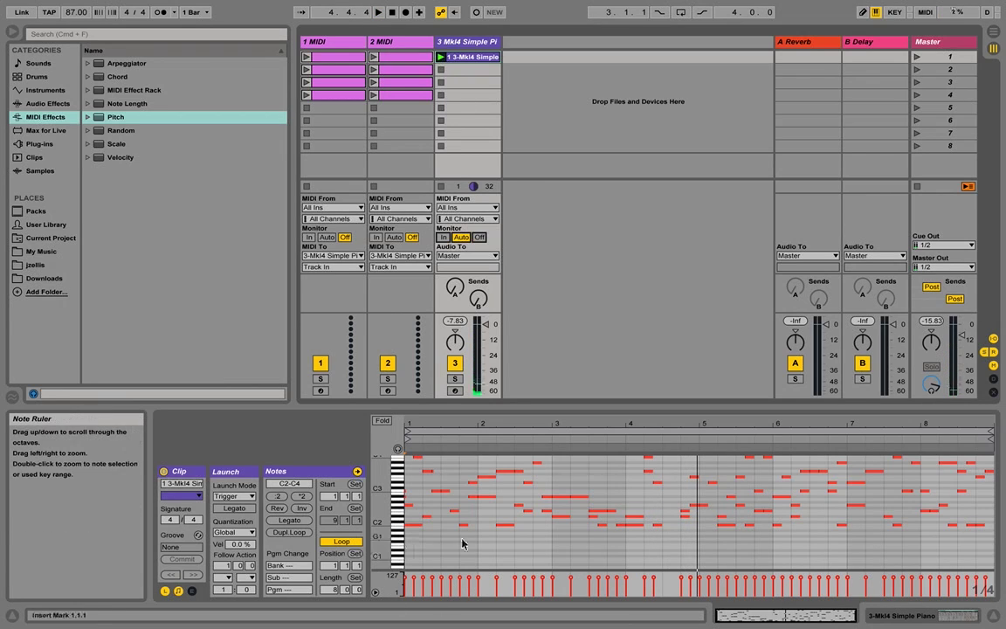
{"action": "left_click_drag", "start_coordinate": [330, 572], "coordinate": [329, 603]}
{"action": "left_click", "coordinate": [329, 590]}
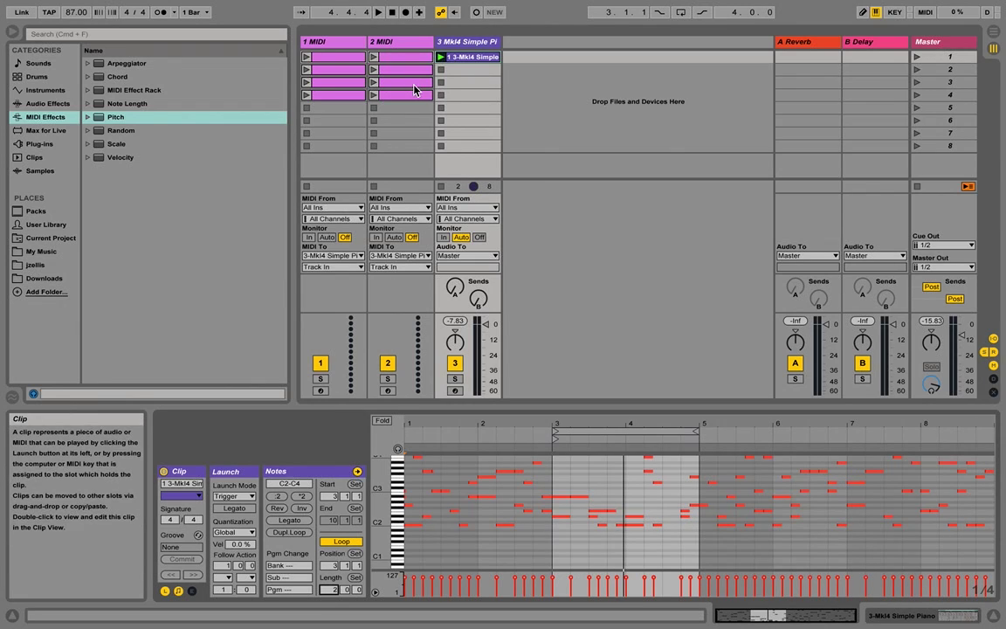
{"action": "key", "text": "space"}
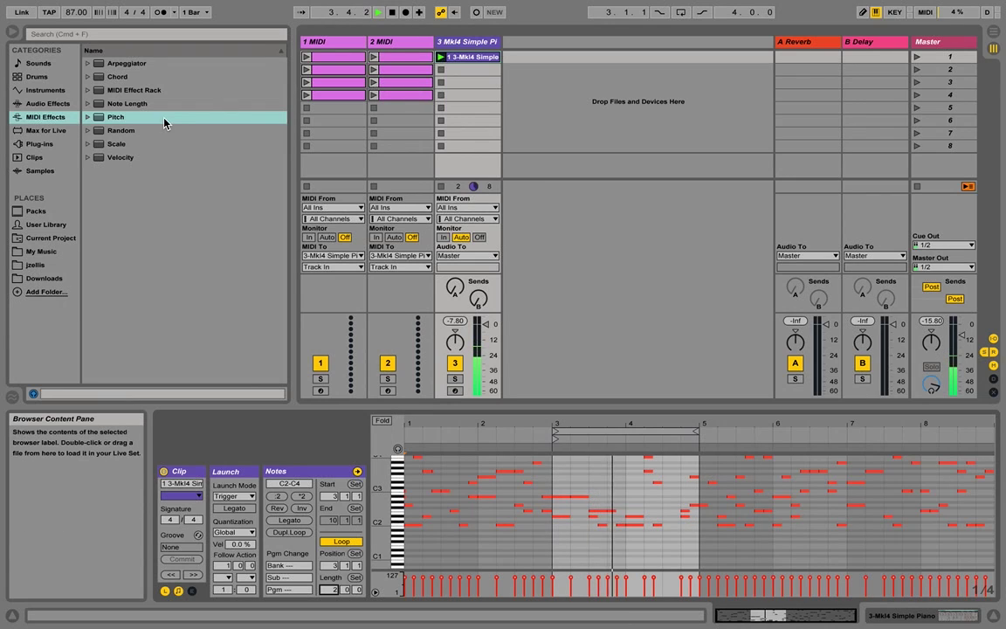
Preview the Dirty Neptune-96bpm clip and drop it onto a new audio track.
{"action": "left_click", "coordinate": [32, 159]}
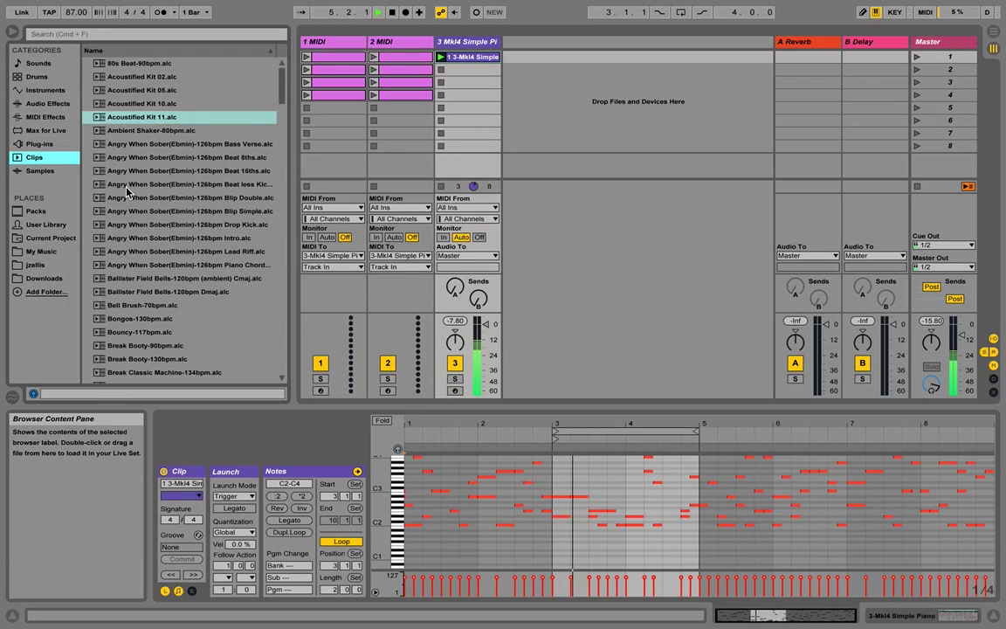
{"action": "scroll", "coordinate": [127, 191], "scroll_direction": "down", "scroll_amount": 9}
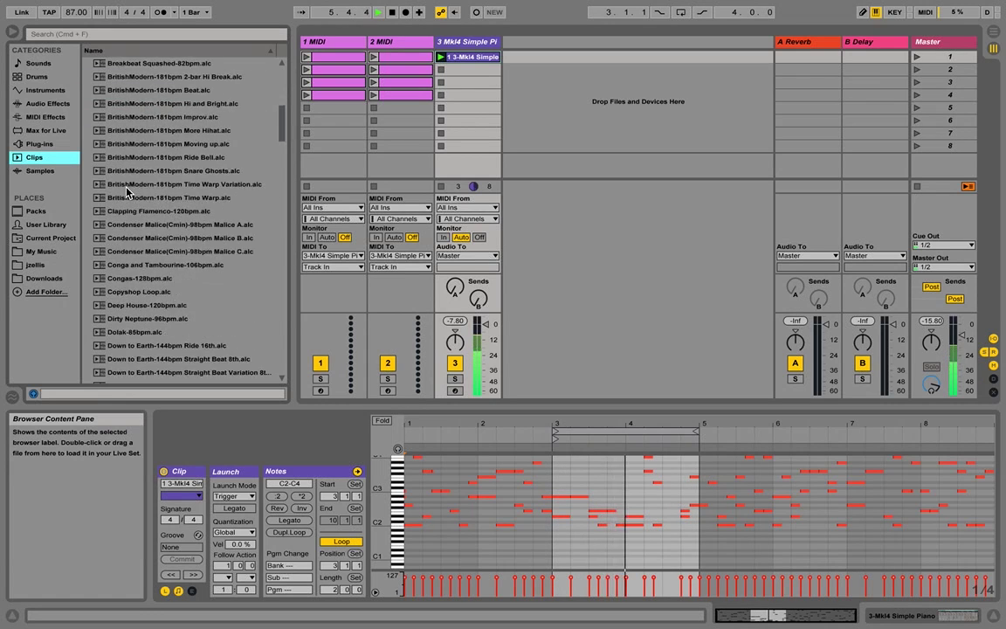
{"action": "scroll", "coordinate": [126, 192], "scroll_direction": "down", "scroll_amount": 2}
{"action": "left_click", "coordinate": [124, 239]}
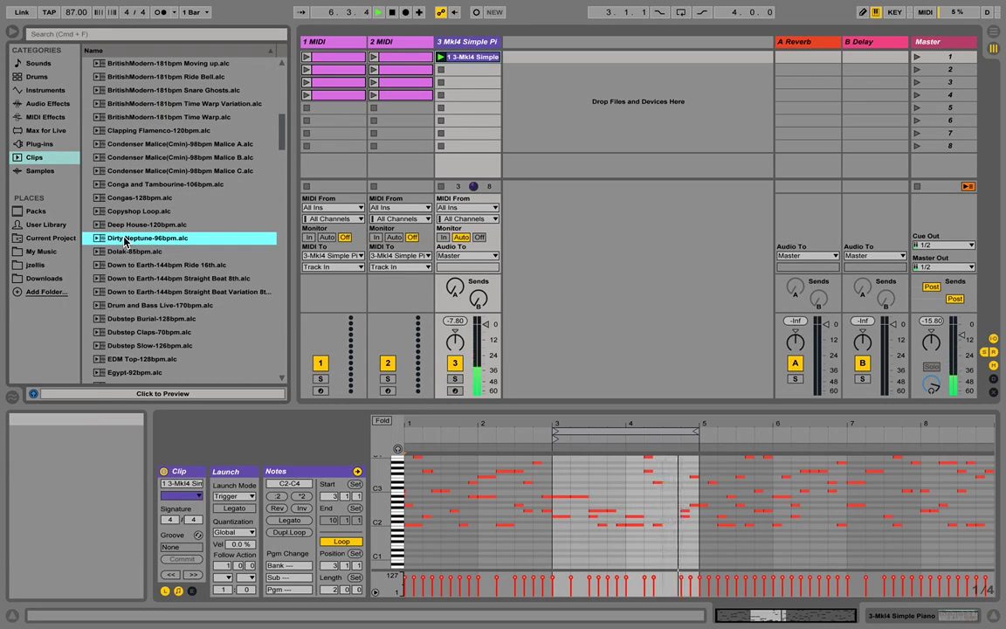
{"action": "left_click", "coordinate": [93, 394]}
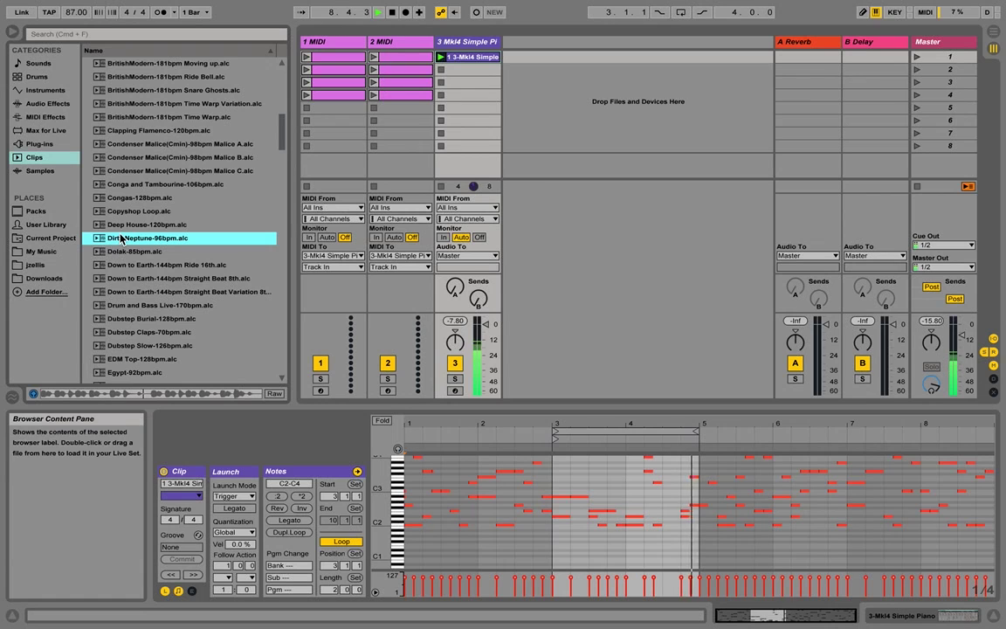
{"action": "left_click_drag", "start_coordinate": [120, 244], "coordinate": [533, 59]}
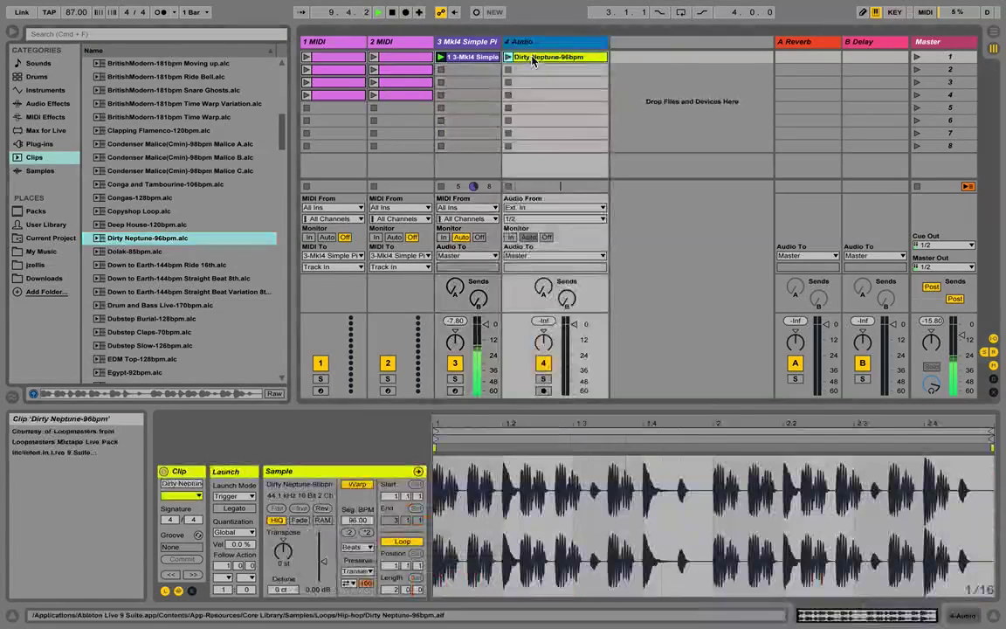
Launch the Dirty Neptune loop alongside the piano and lower track 4's volume.
{"action": "double_click", "coordinate": [391, 19]}
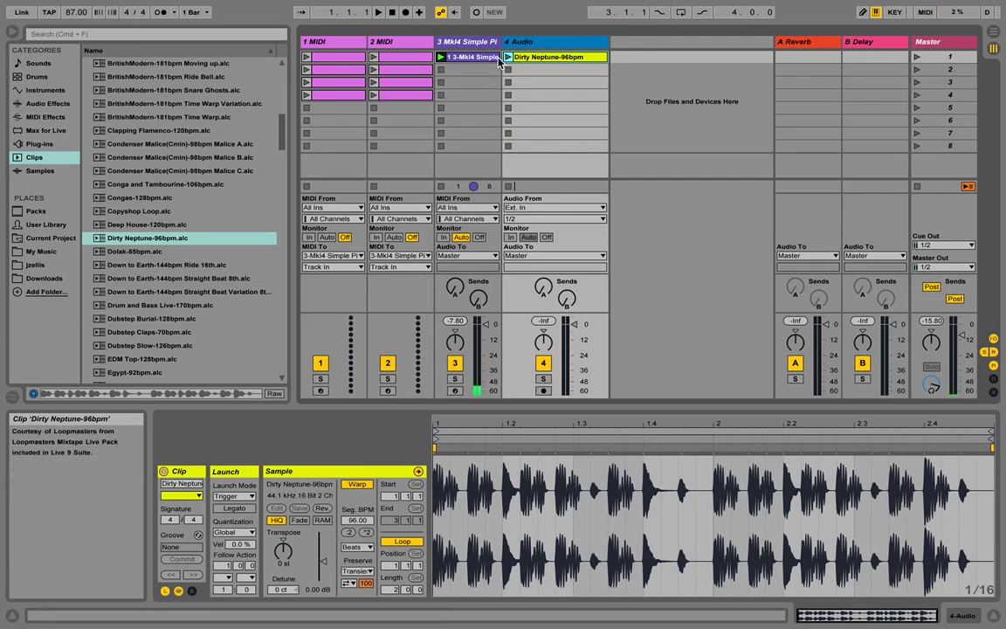
{"action": "left_click", "coordinate": [507, 59]}
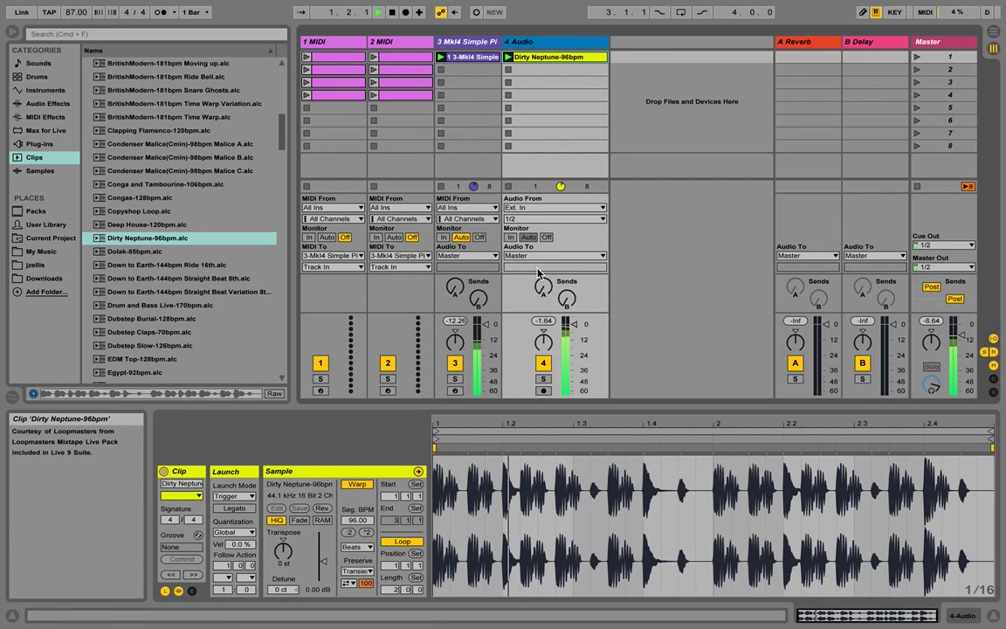
{"action": "left_click_drag", "start_coordinate": [574, 326], "coordinate": [574, 338]}
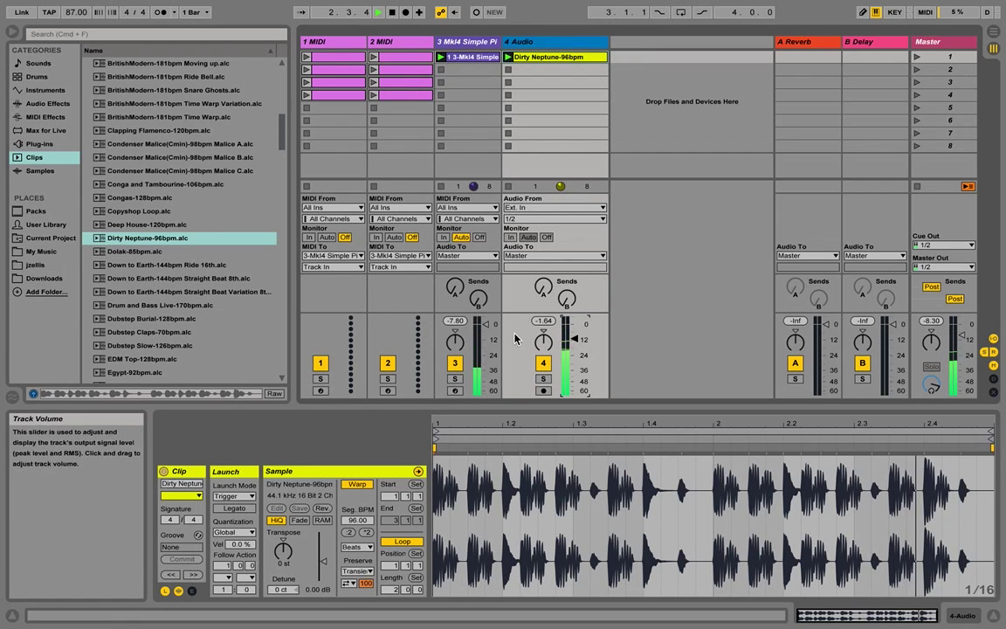
{"action": "left_click", "coordinate": [451, 45]}
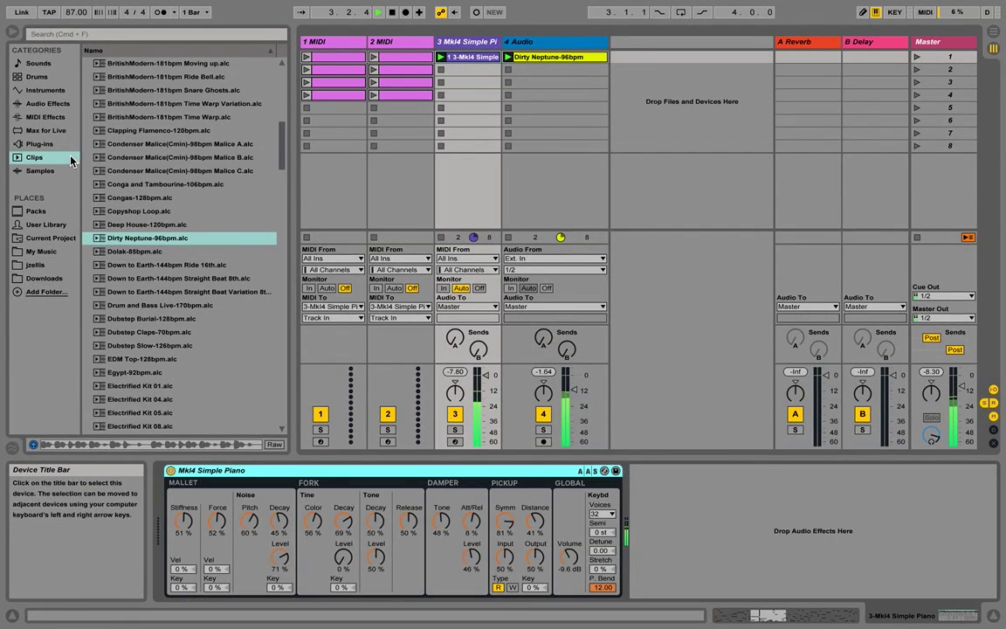
Add a Compressor with the Acoustic preset to track 3 and raise its Send B to the delay.
{"action": "left_click", "coordinate": [40, 103]}
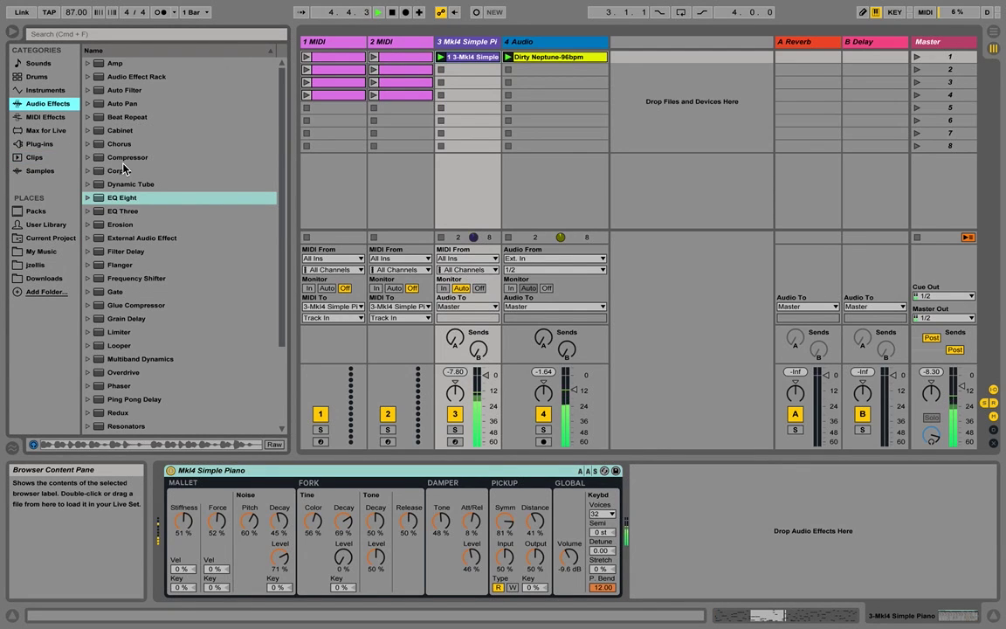
{"action": "left_click_drag", "start_coordinate": [122, 157], "coordinate": [698, 524]}
{"action": "left_click", "coordinate": [774, 471]}
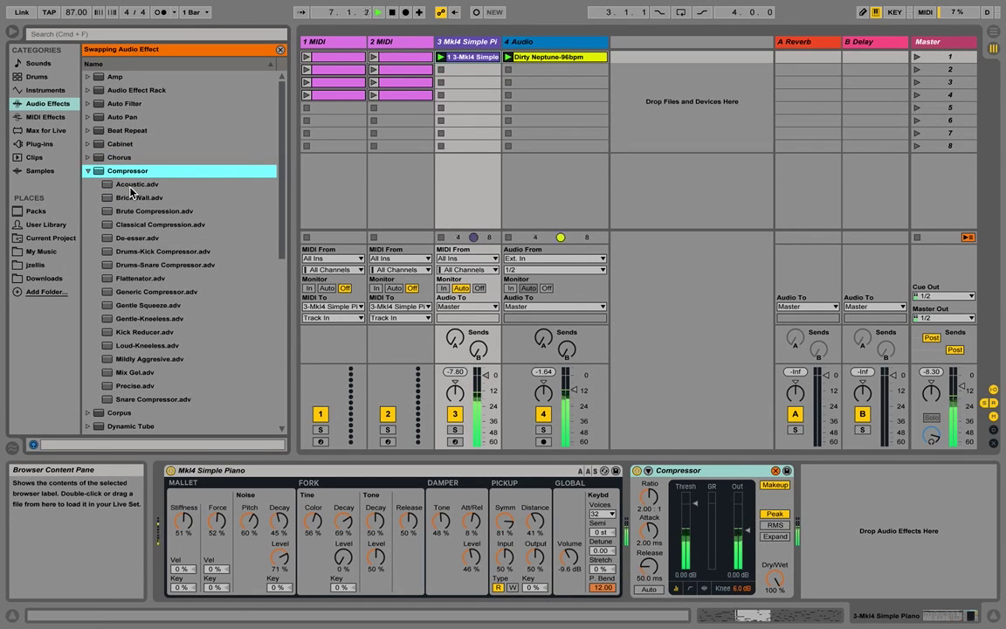
{"action": "double_click", "coordinate": [131, 185]}
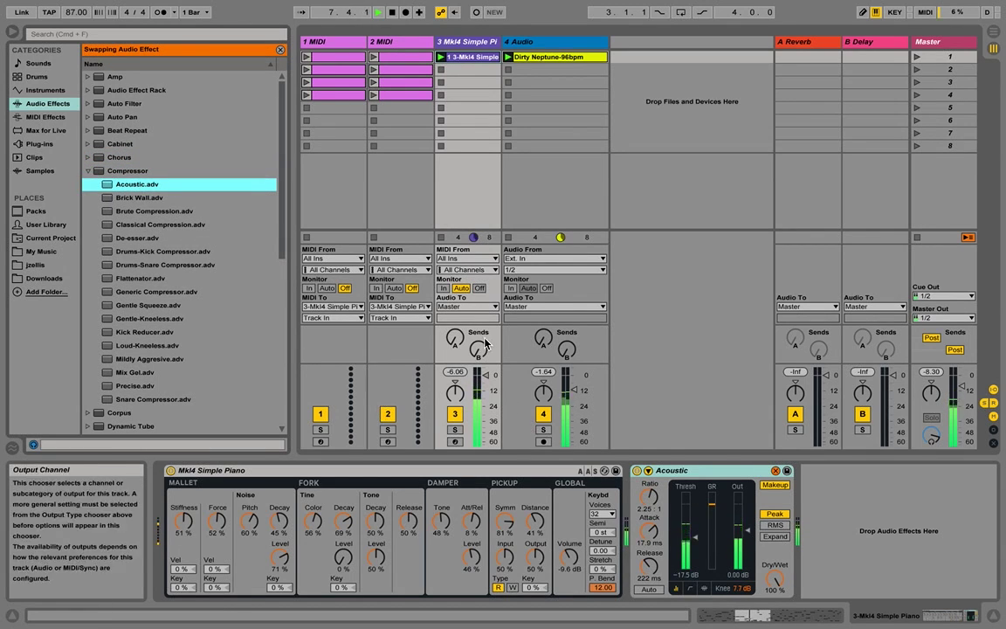
{"action": "left_click_drag", "start_coordinate": [478, 348], "coordinate": [479, 323]}
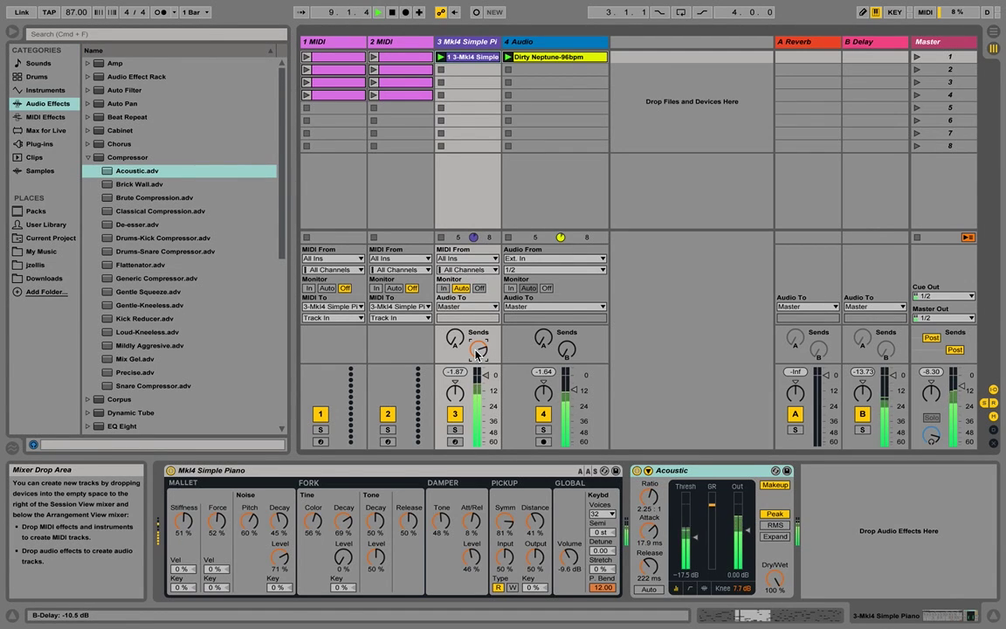
Open track 3's piano clip in Clip View, then stop playback.
{"action": "left_click", "coordinate": [530, 44]}
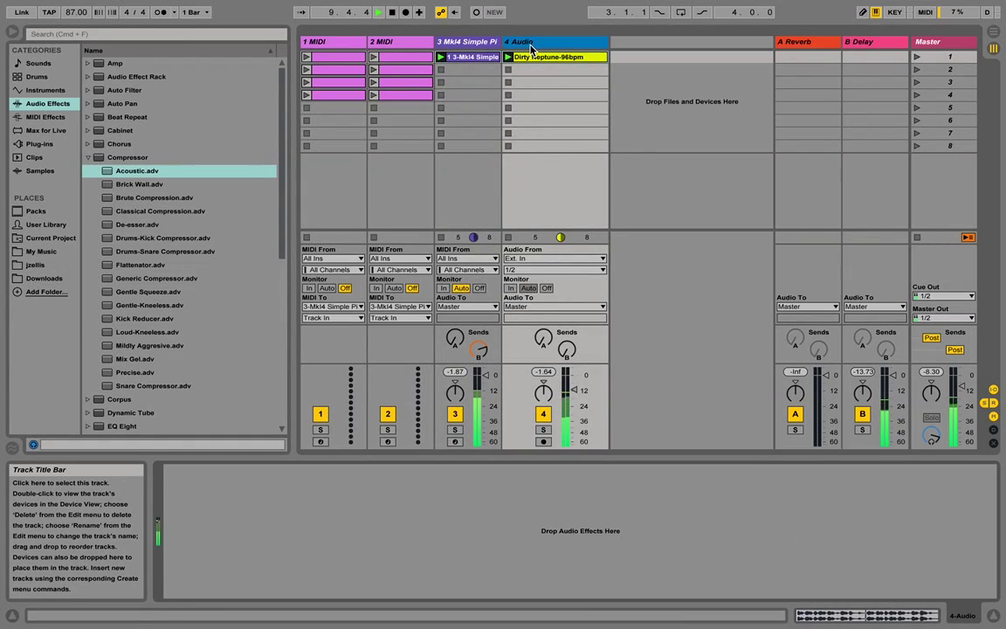
{"action": "left_click", "coordinate": [489, 44]}
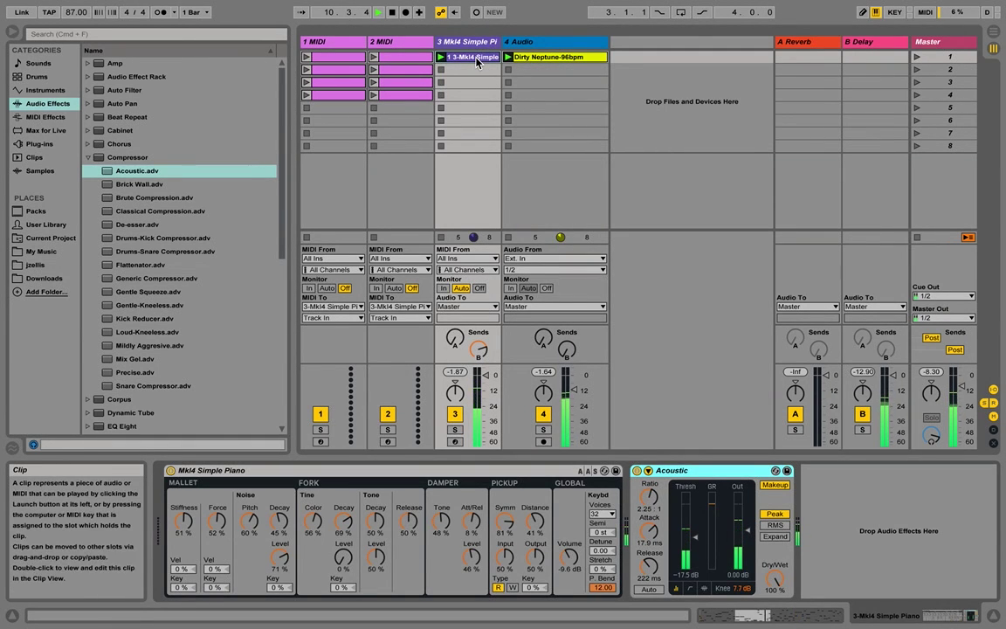
{"action": "double_click", "coordinate": [477, 58]}
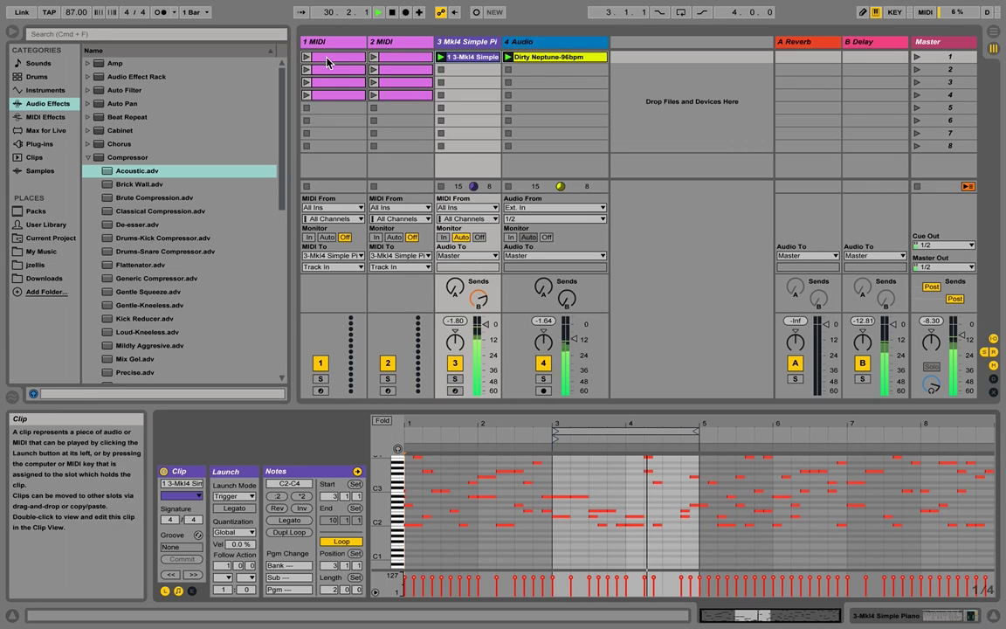
{"action": "left_click", "coordinate": [393, 14]}
{"action": "mouse_move", "coordinate": [376, 4]}
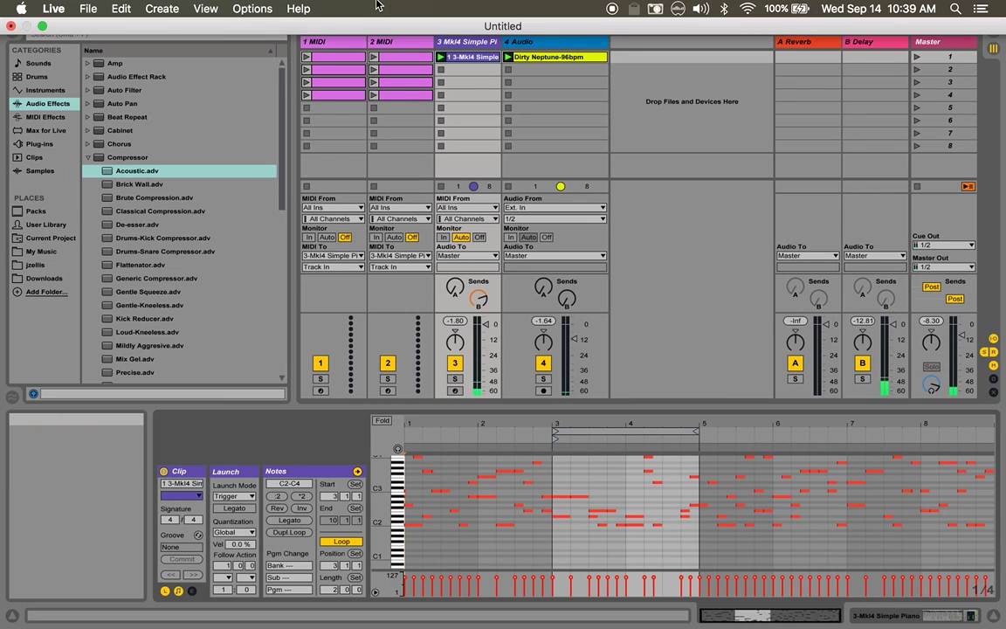